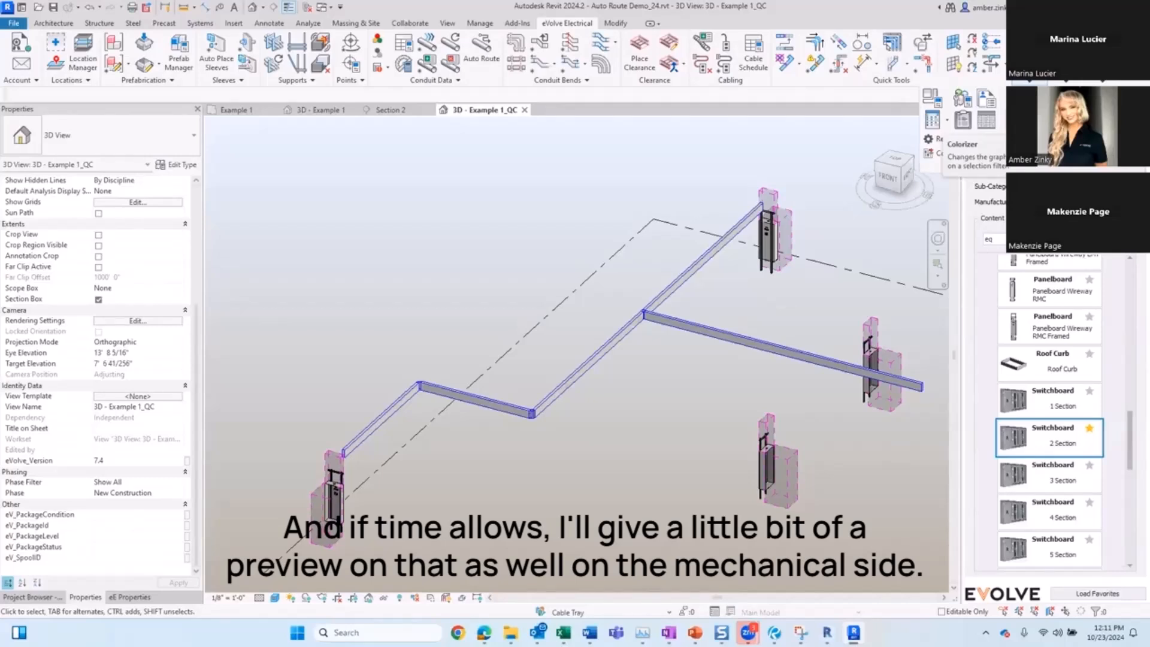
Step: Open the Project Colorizer and add a new rule row with group 1
{"action": "left_click", "coordinate": [935, 152]}
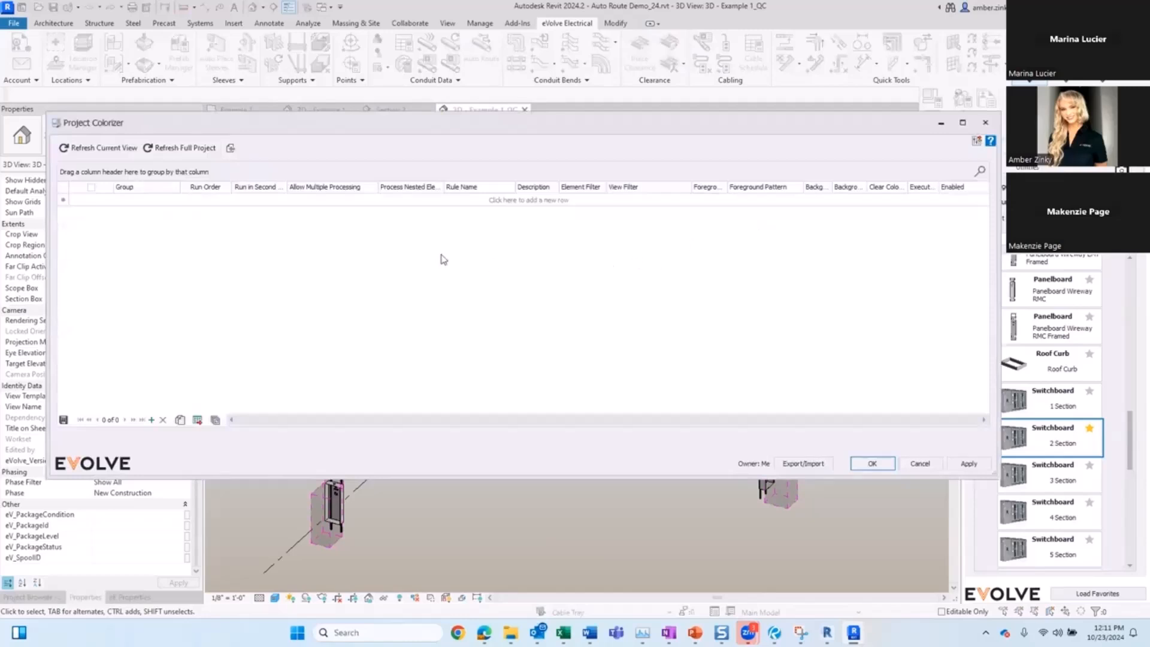
{"action": "left_click", "coordinate": [147, 199]}
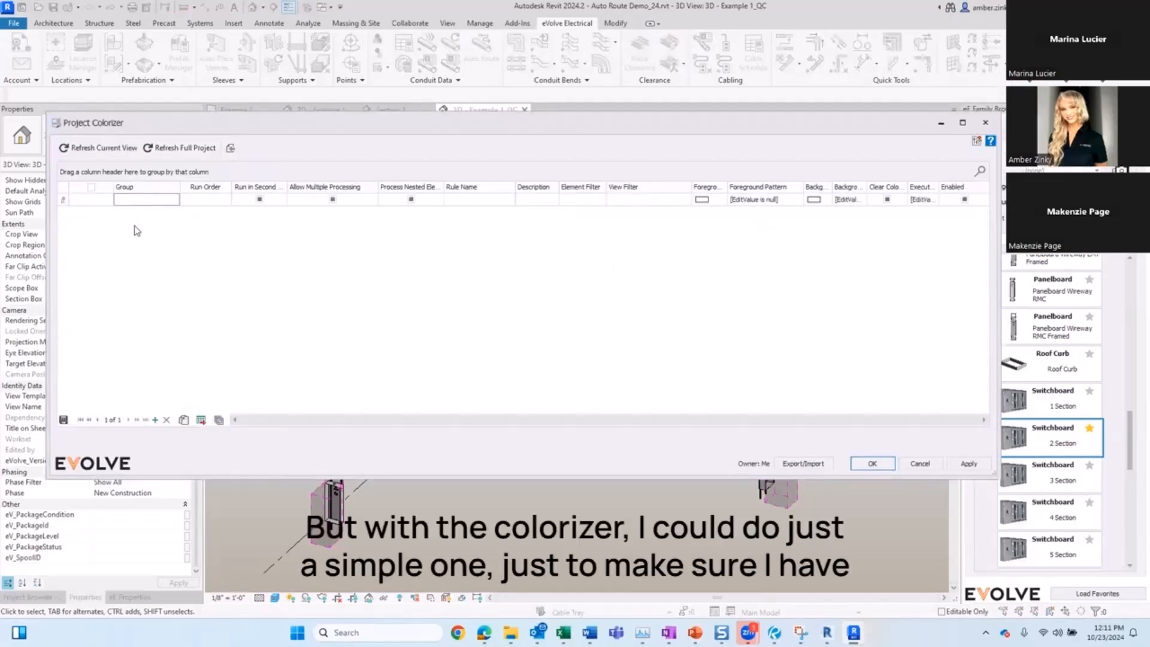
{"action": "type", "text": "1"}
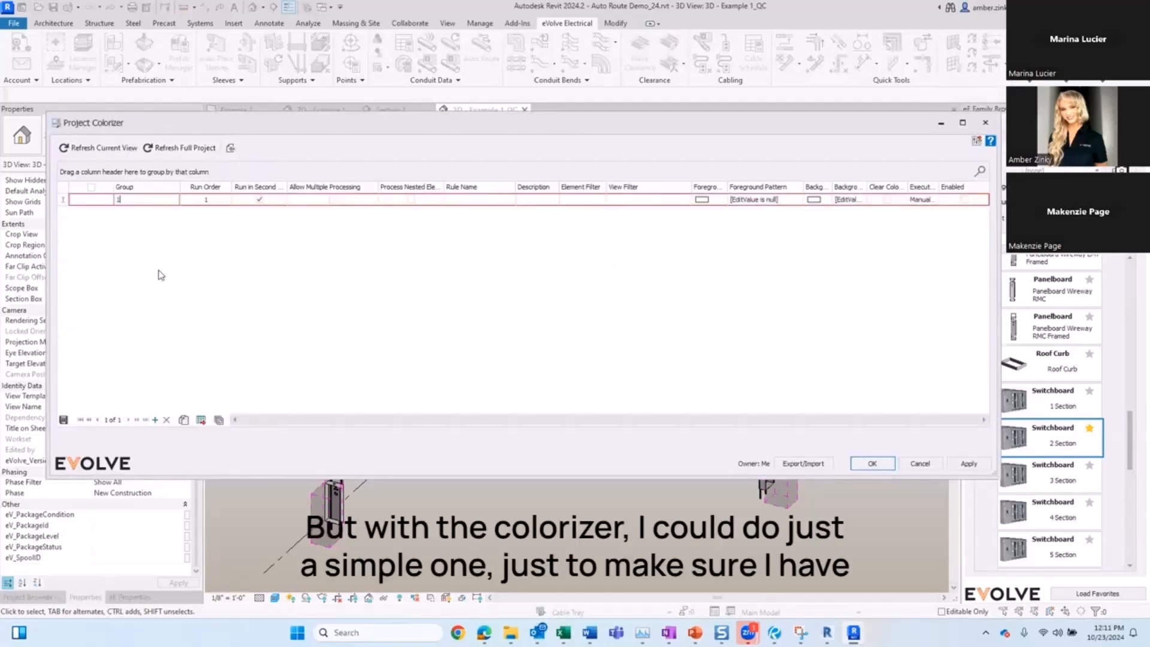
{"action": "key", "text": "Return"}
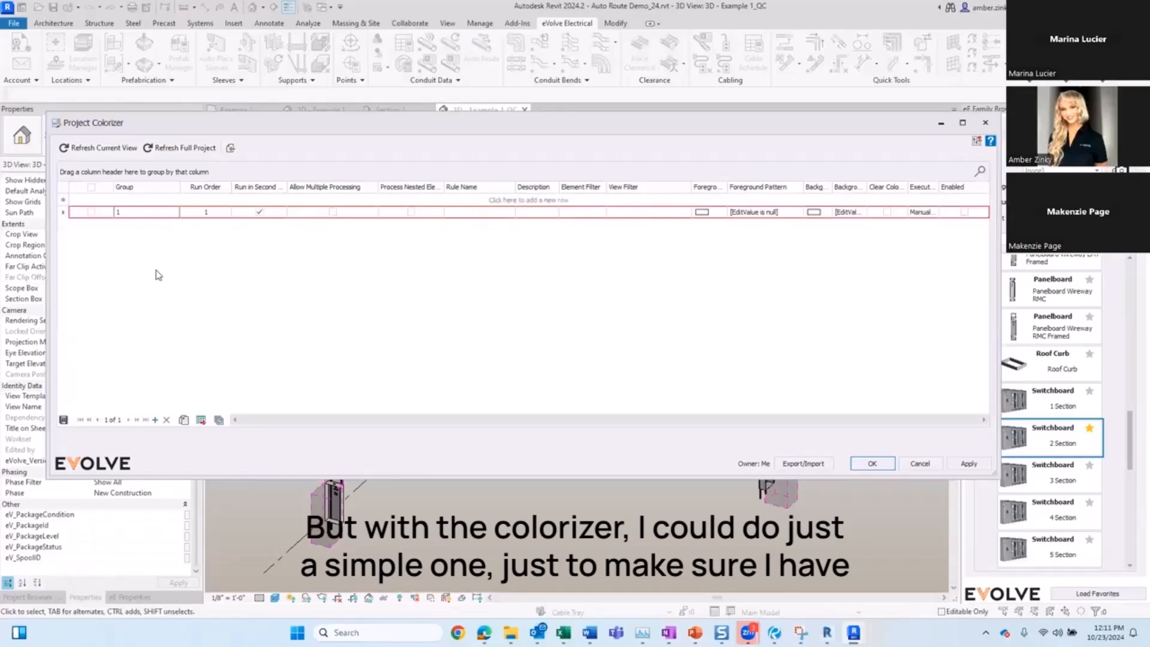
Step: Add a second rule row with group 2
{"action": "left_click", "coordinate": [141, 200]}
{"action": "type", "text": "2"}
{"action": "key", "text": "Return"}
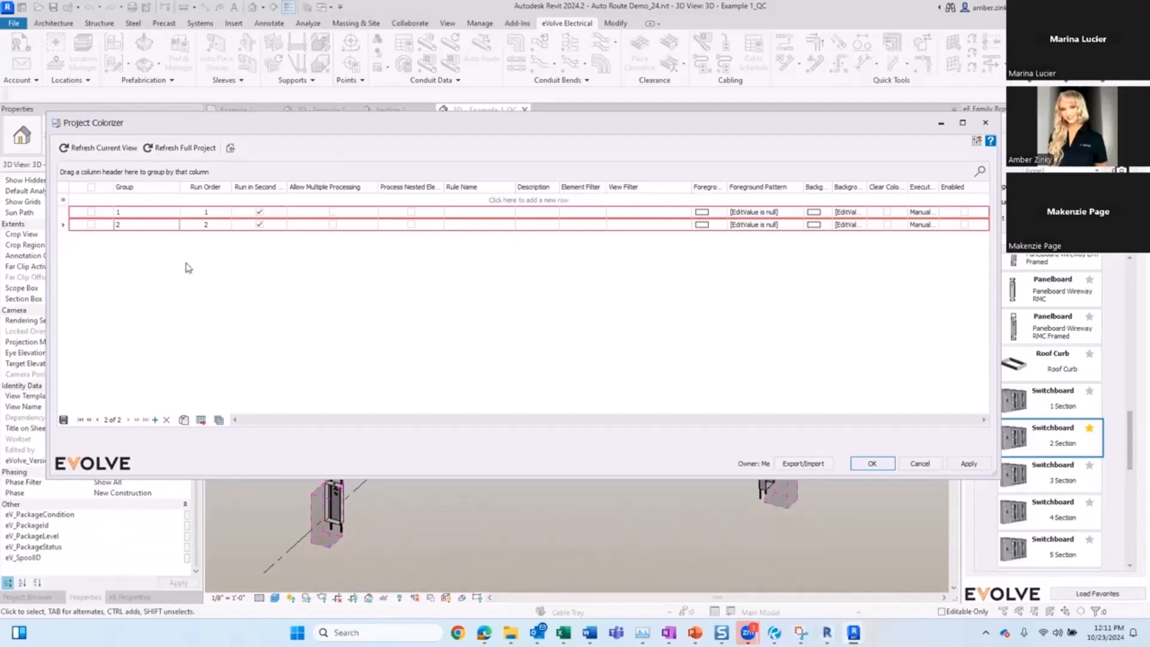
Step: Enable Allow Multiple Processing and Process Nested Elements for the rules, then delete the second rule row
{"action": "left_click", "coordinate": [333, 224]}
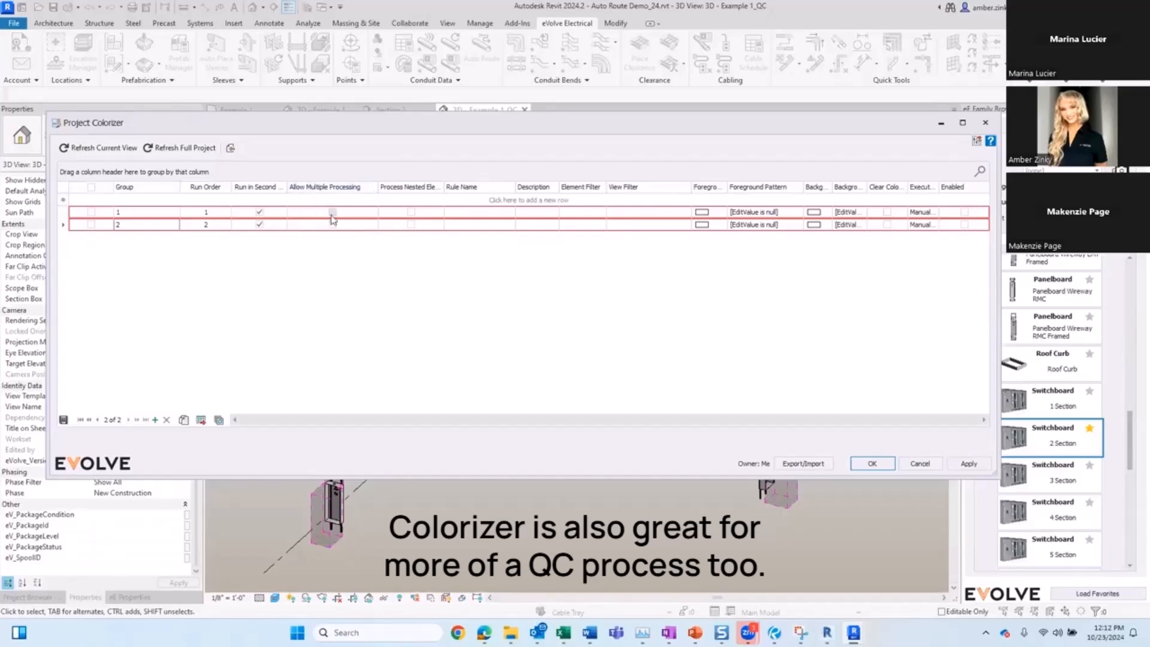
{"action": "left_click", "coordinate": [411, 225]}
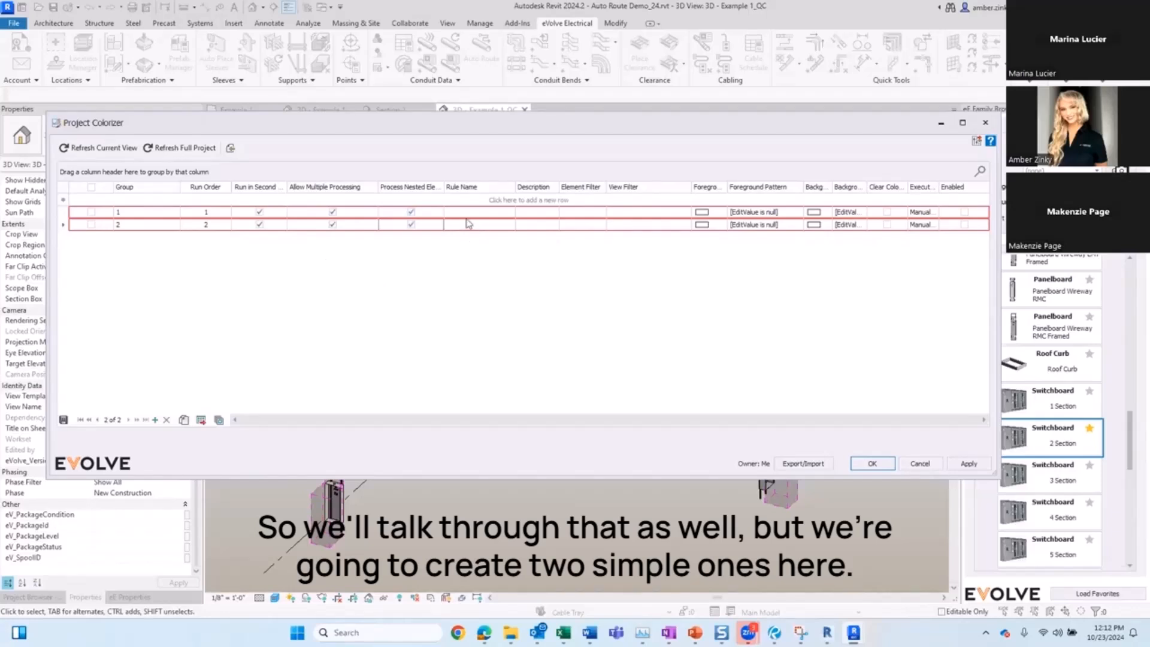
{"action": "left_click", "coordinate": [91, 225]}
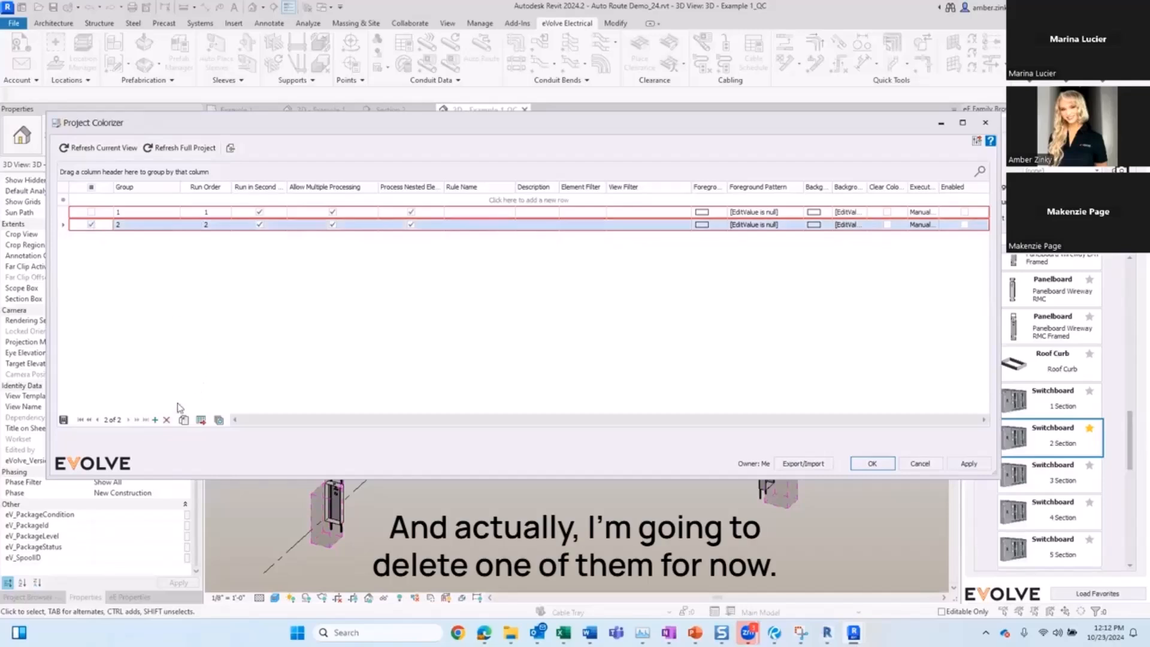
{"action": "left_click", "coordinate": [167, 420]}
Step: Name the remaining rule Workset1
{"action": "left_click", "coordinate": [479, 214]}
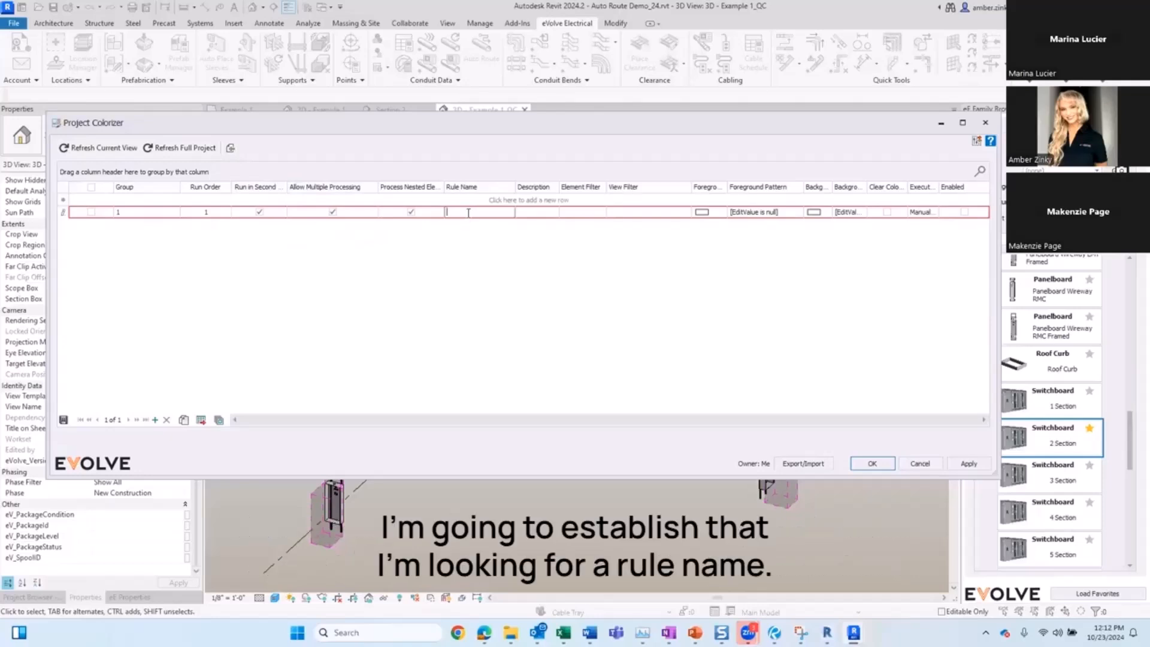
{"action": "type", "text": "Wo"}
{"action": "type", "text": "rkset "}
{"action": "type", "text": "N"}
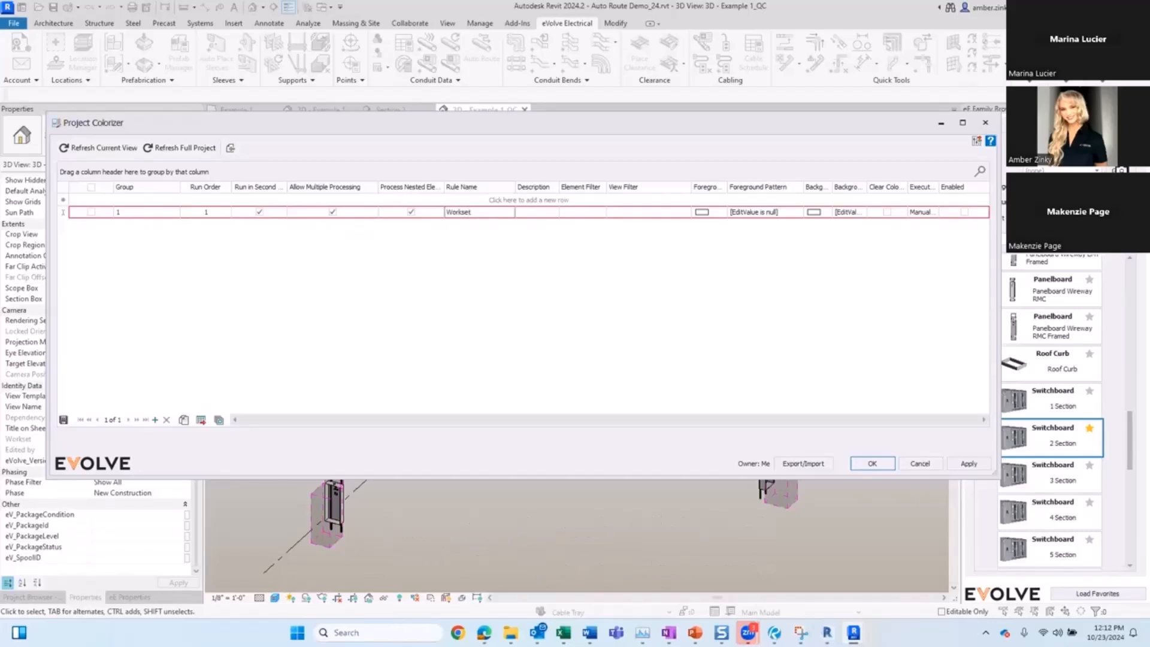
Step: Define the rule's element filter with all categories checked
{"action": "left_click", "coordinate": [552, 212]}
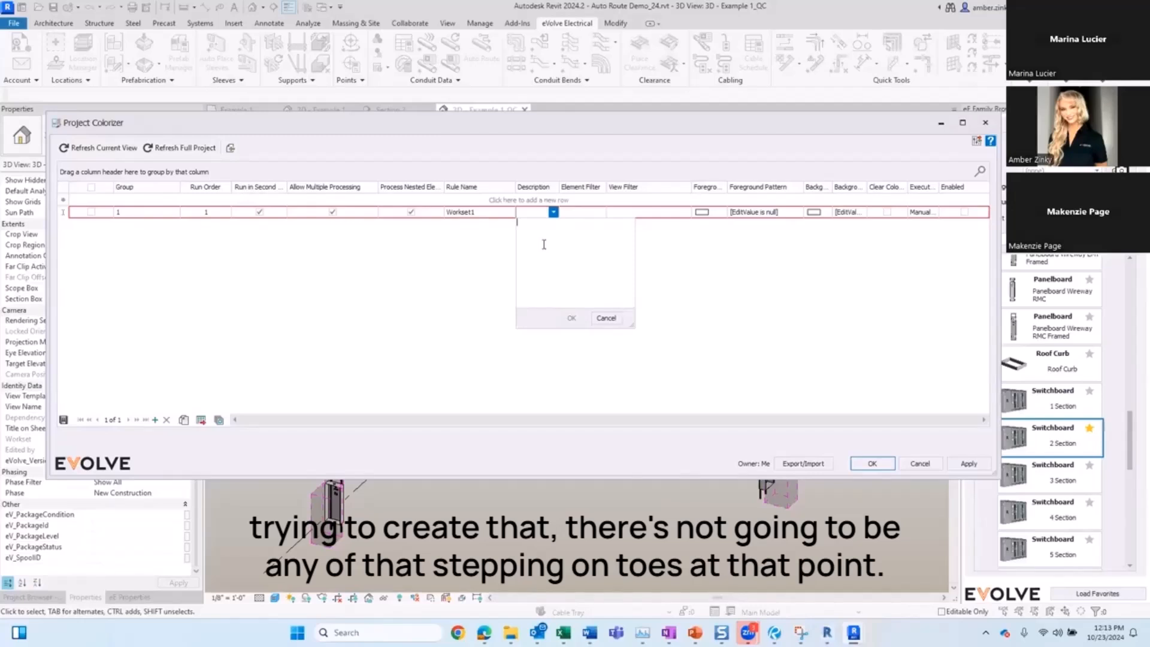
{"action": "left_click", "coordinate": [586, 211]}
{"action": "left_click", "coordinate": [601, 213]}
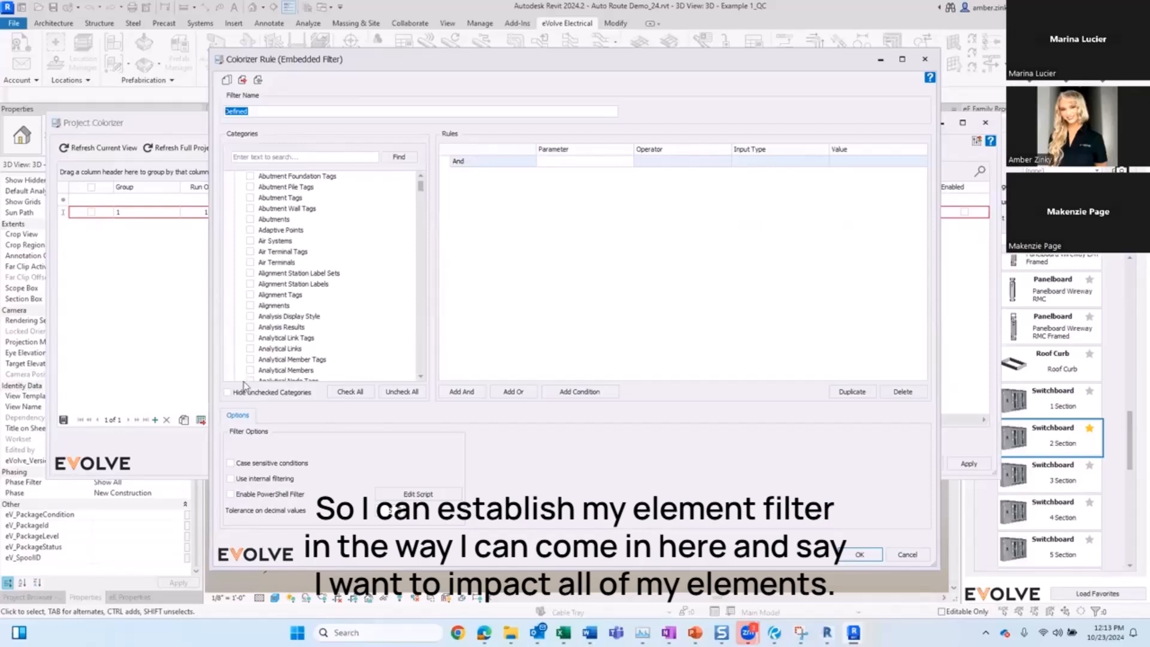
{"action": "left_click", "coordinate": [228, 392]}
{"action": "left_click", "coordinate": [238, 395]}
{"action": "left_click", "coordinate": [350, 392]}
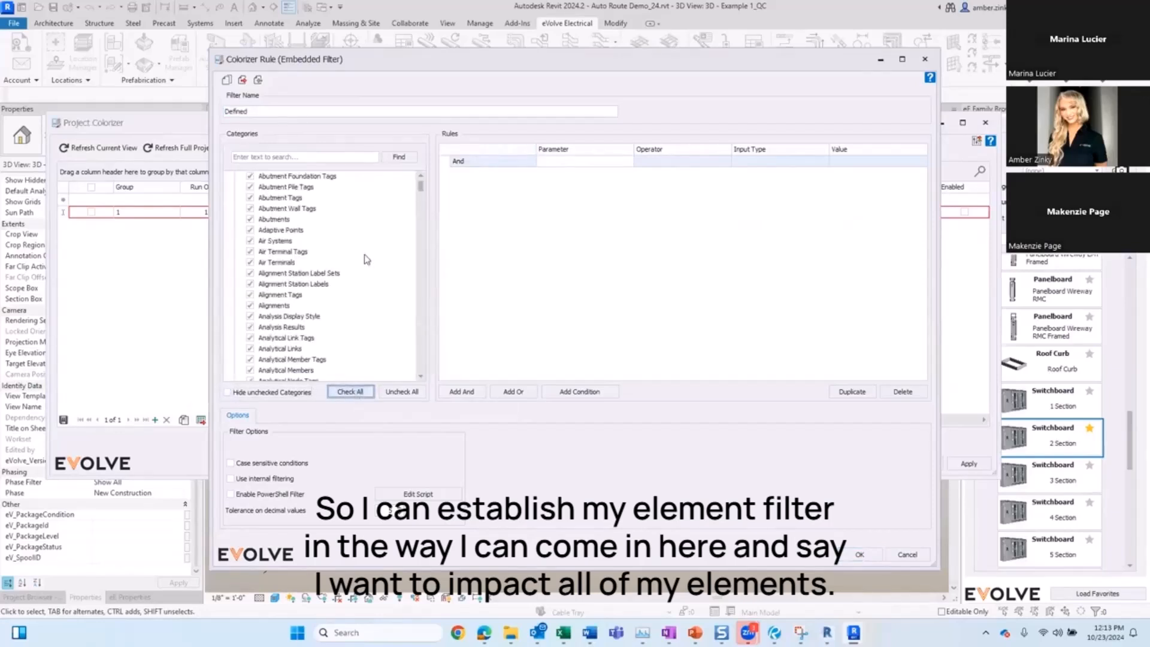
{"action": "scroll", "coordinate": [364, 254], "scroll_direction": "down", "scroll_amount": 15}
{"action": "scroll", "coordinate": [364, 255], "scroll_direction": "down", "scroll_amount": 5}
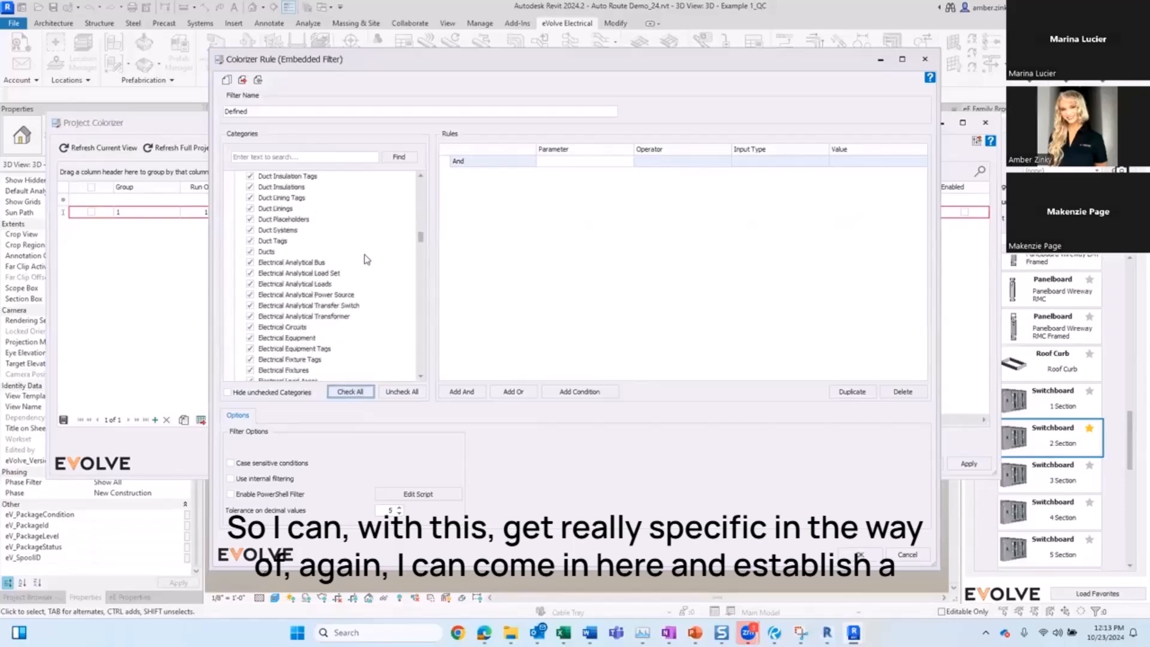
{"action": "scroll", "coordinate": [364, 254], "scroll_direction": "down", "scroll_amount": 12}
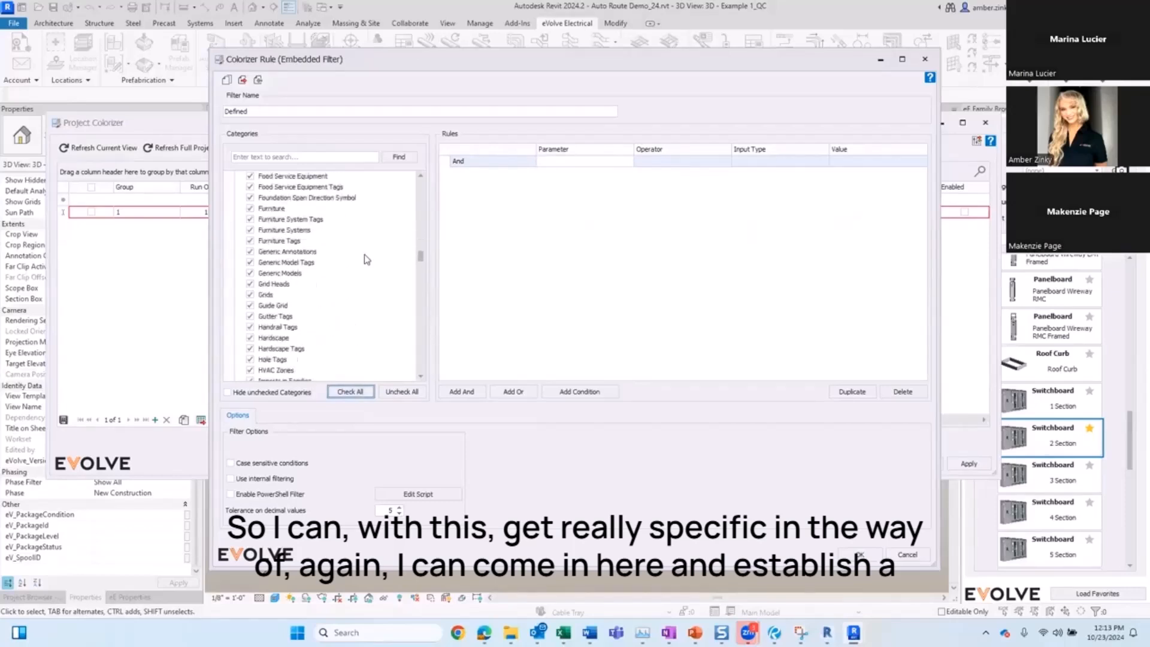
{"action": "left_click_drag", "start_coordinate": [407, 71], "coordinate": [351, 252]}
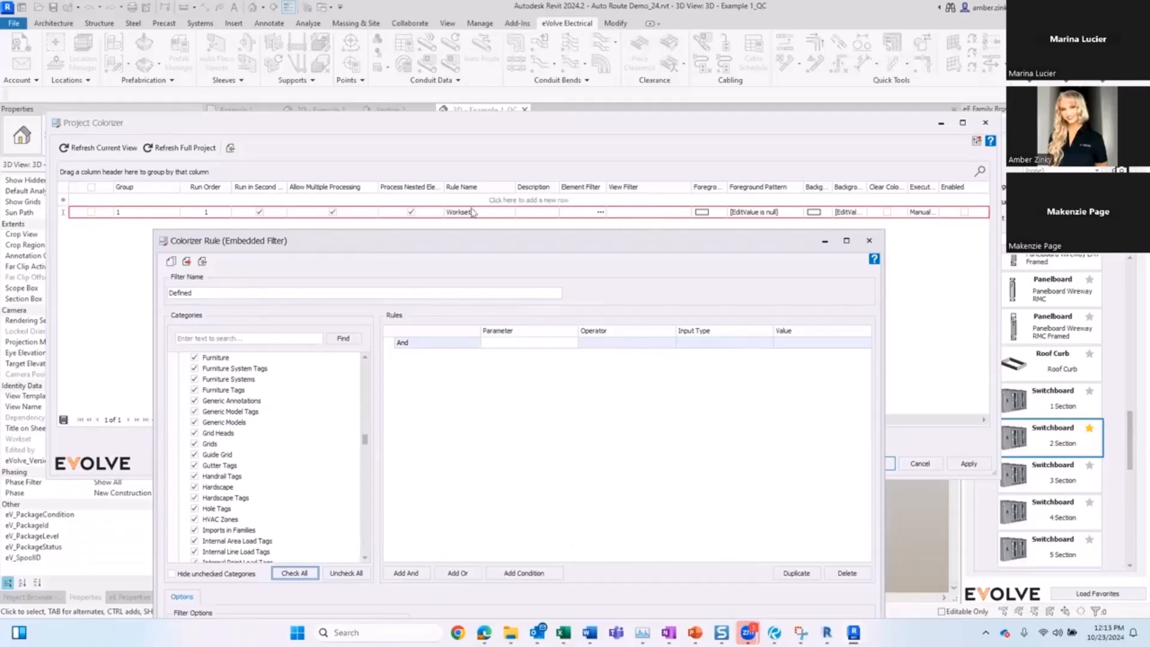
{"action": "mouse_move", "coordinate": [486, 248]}
{"action": "left_mouse_down"}
{"action": "mouse_move", "coordinate": [455, 170]}
{"action": "mouse_move", "coordinate": [477, 282]}
{"action": "mouse_move", "coordinate": [502, 244]}
{"action": "left_mouse_up"}
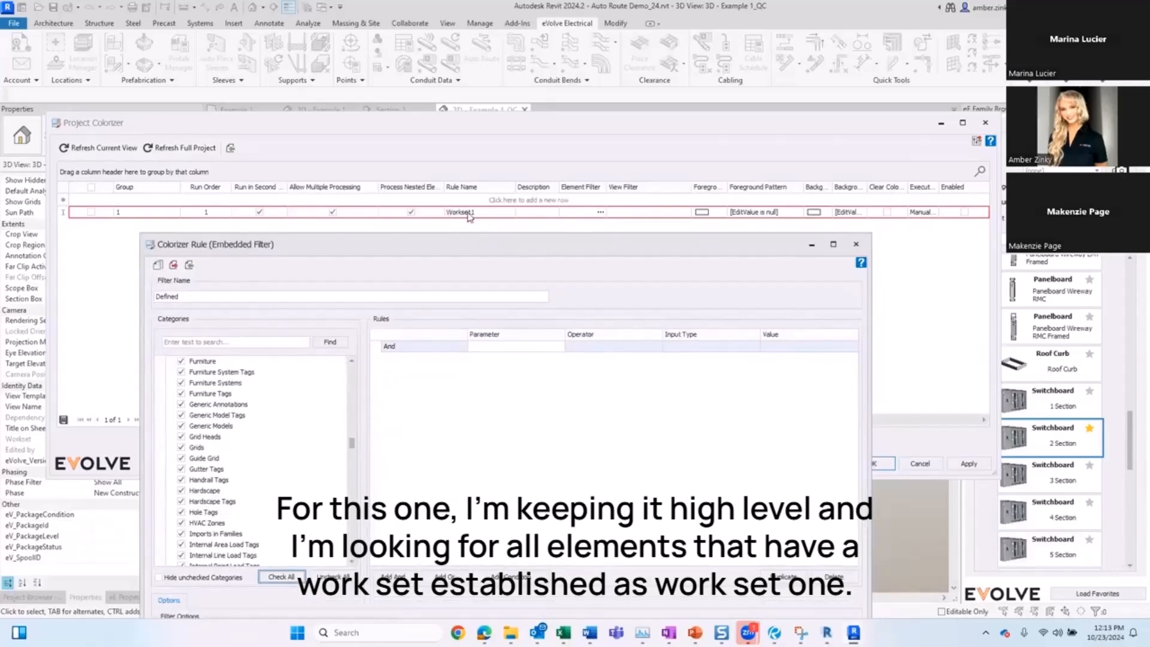
{"action": "left_click_drag", "start_coordinate": [535, 237], "coordinate": [570, 93]}
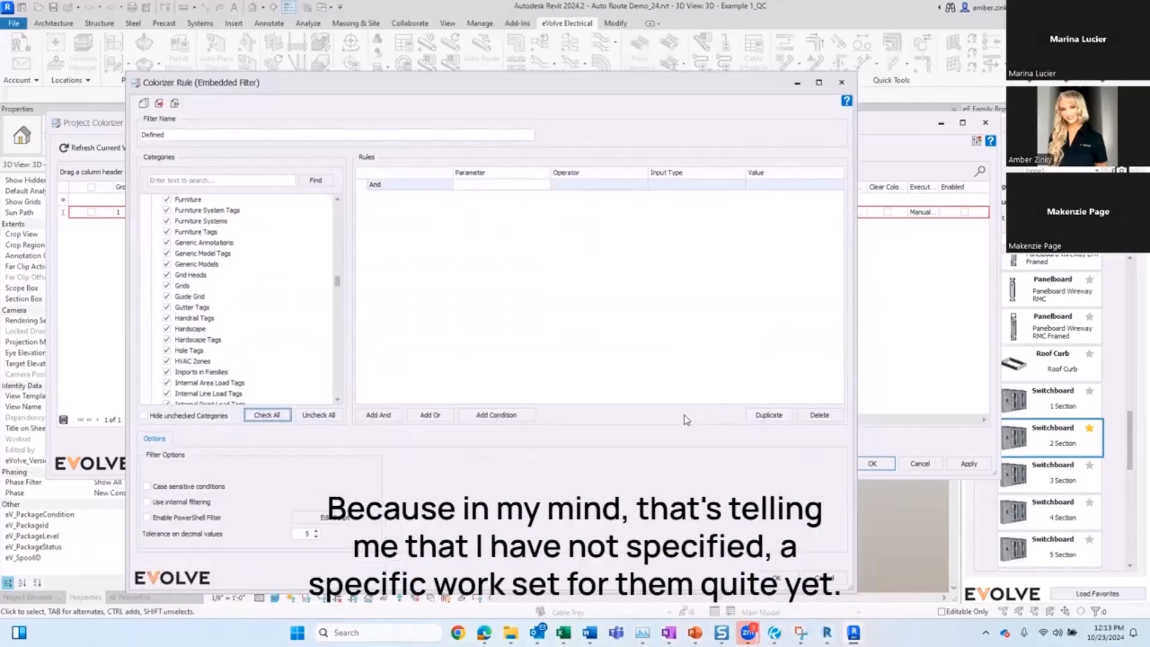
{"action": "left_click", "coordinate": [778, 579]}
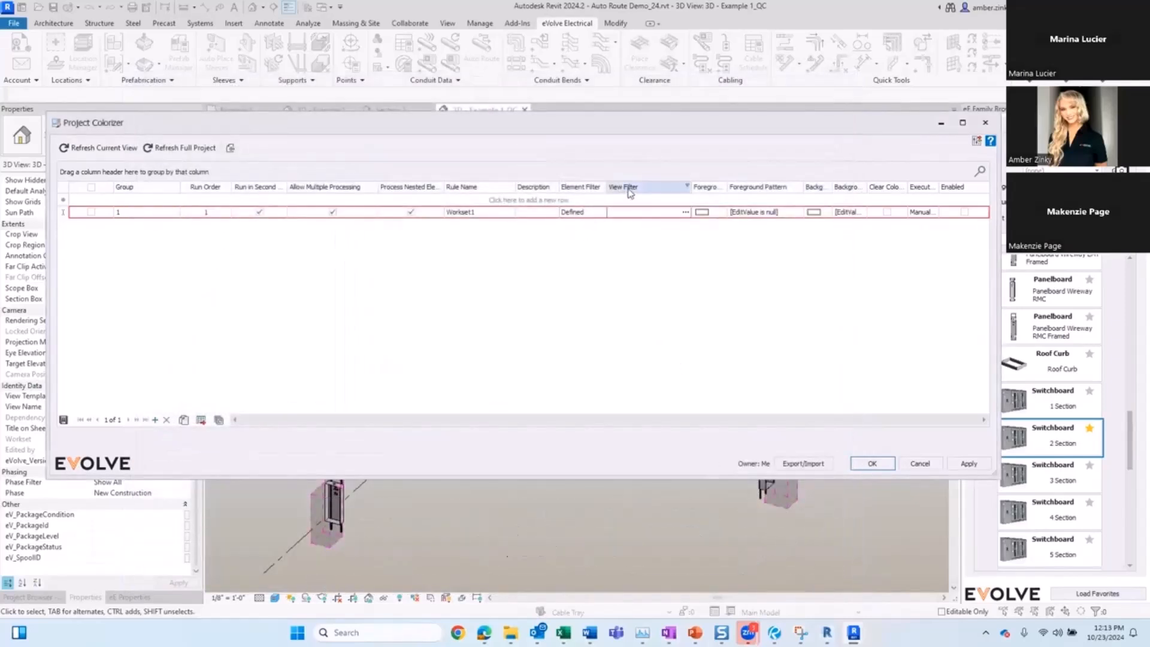
Step: Set the rule's view filter to the Views category with a condition that View Name contains QC
{"action": "left_click", "coordinate": [686, 212]}
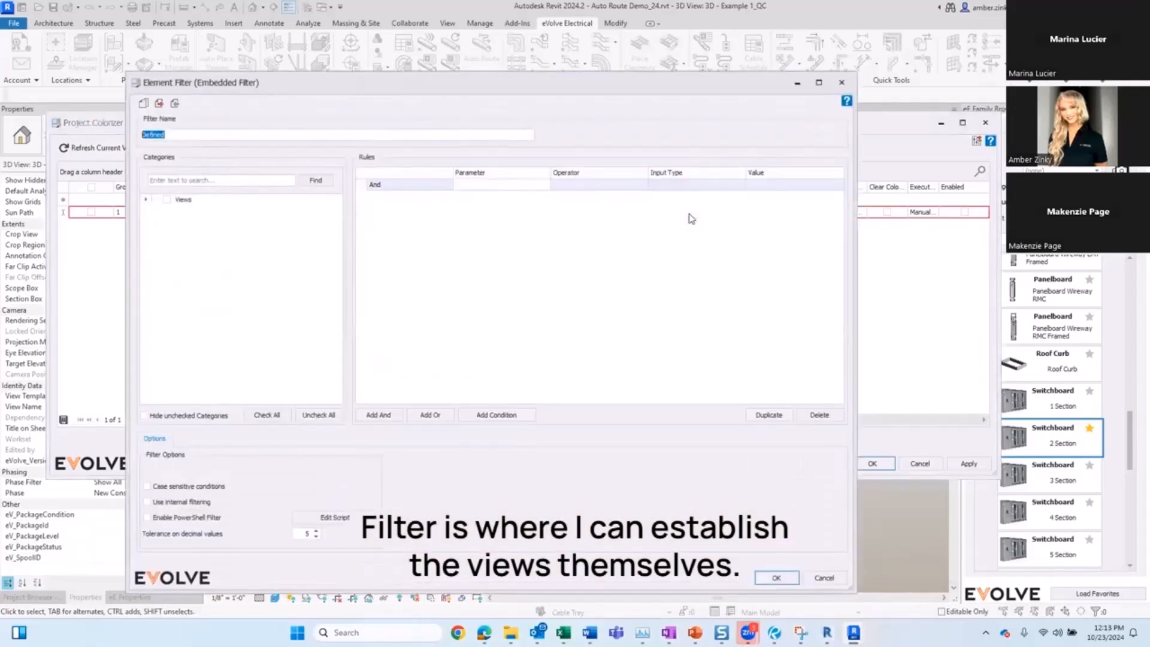
{"action": "left_click", "coordinate": [167, 200]}
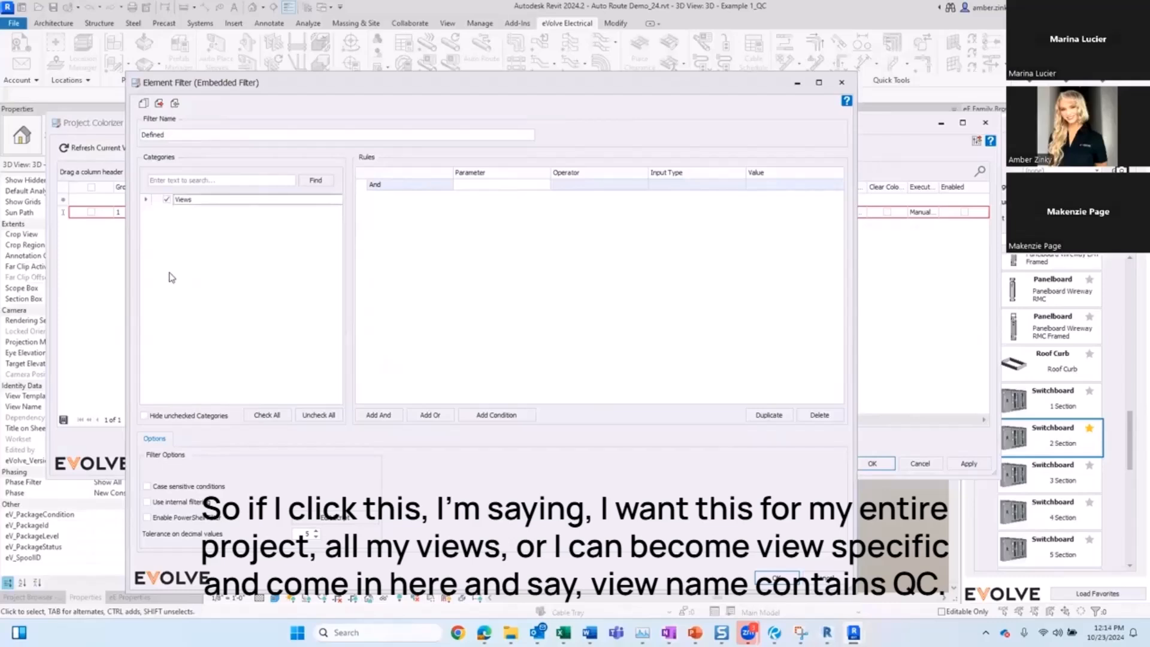
{"action": "left_click", "coordinate": [495, 415]}
{"action": "left_click", "coordinate": [492, 198]}
{"action": "type", "text": "View Name"}
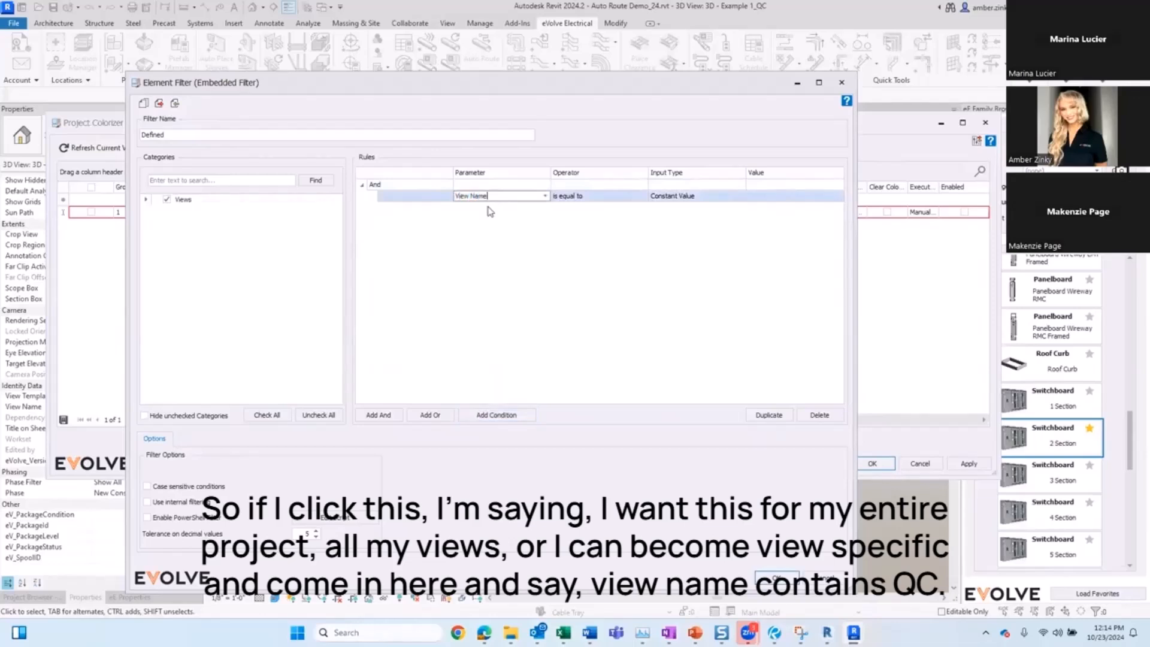
{"action": "left_click", "coordinate": [564, 197]}
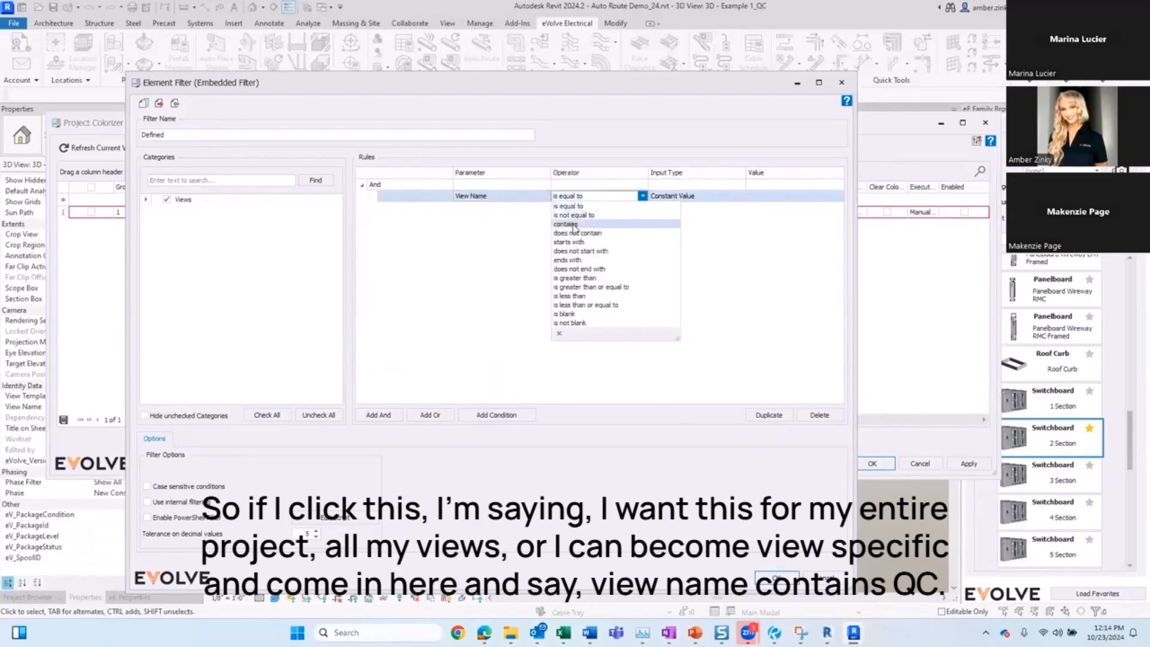
{"action": "left_click", "coordinate": [575, 226]}
{"action": "left_click", "coordinate": [748, 197]}
{"action": "type", "text": "QC"}
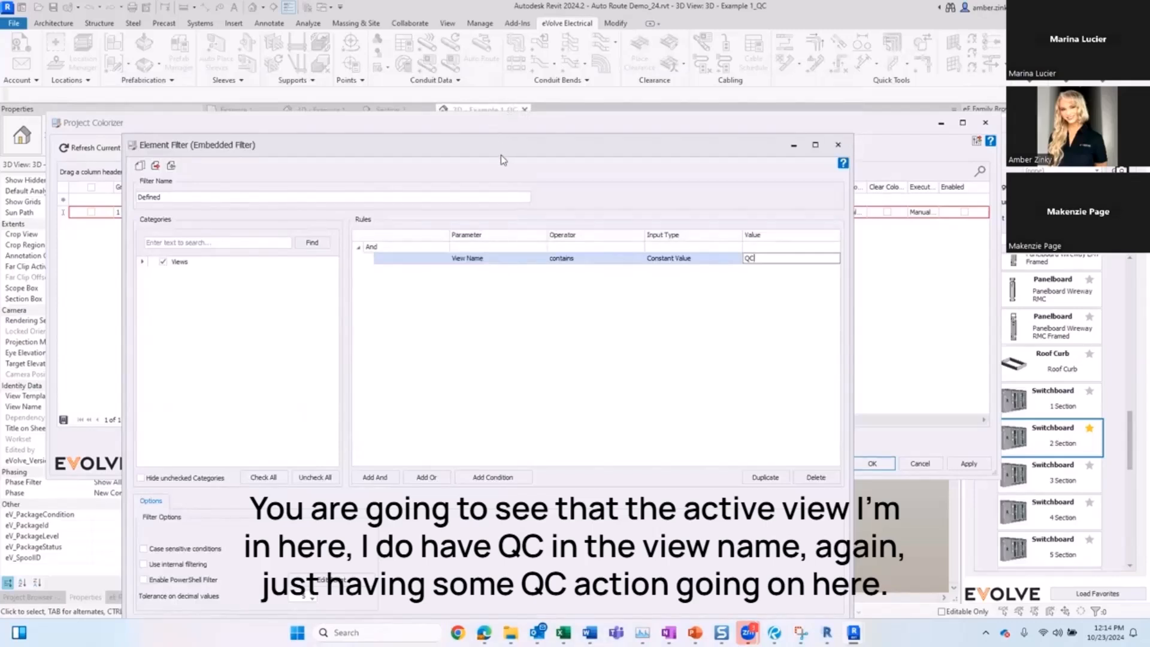
{"action": "left_click_drag", "start_coordinate": [500, 154], "coordinate": [502, 77]}
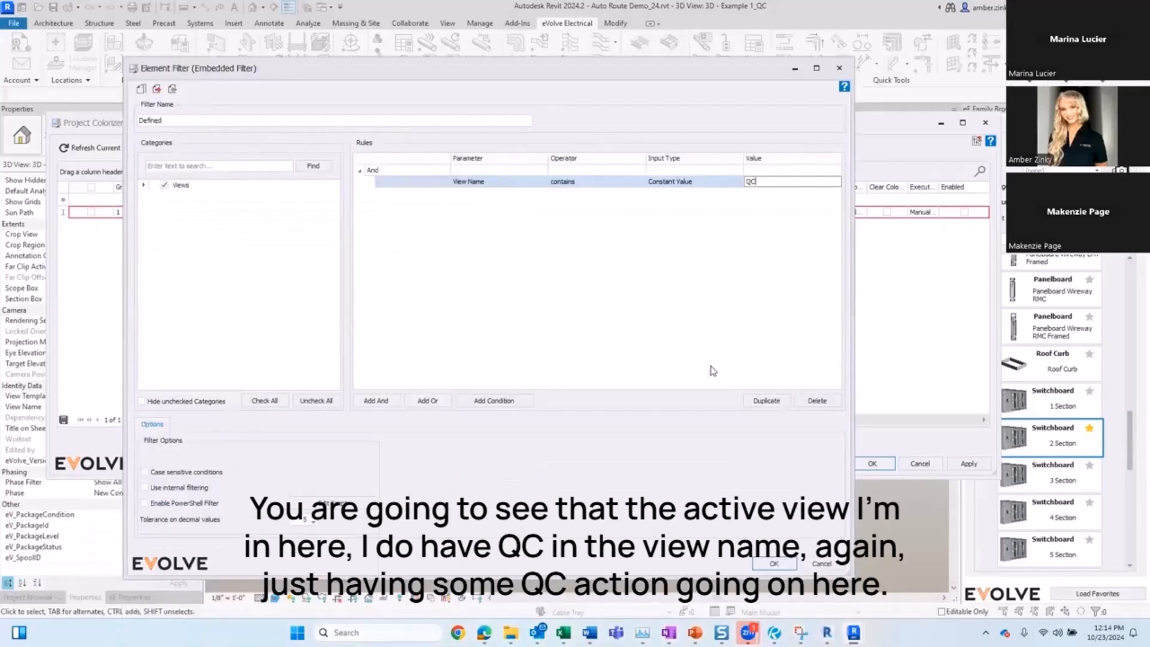
{"action": "left_click", "coordinate": [774, 564]}
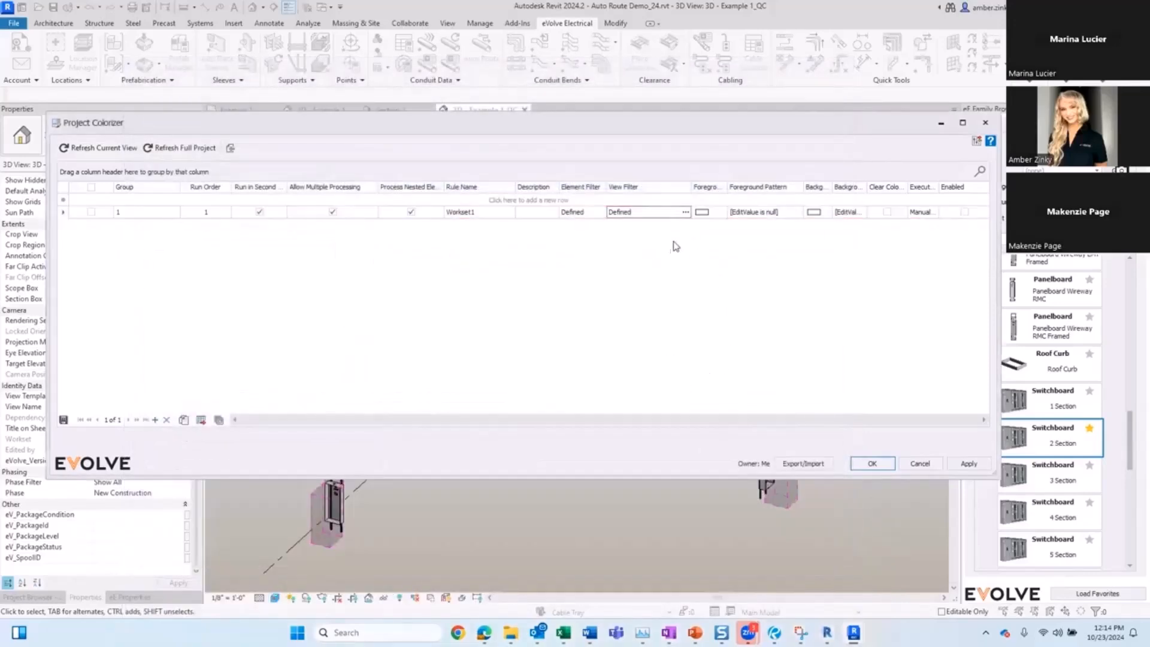
Step: Set the rule's foreground color to red with a Solid fill pattern
{"action": "left_click", "coordinate": [702, 213]}
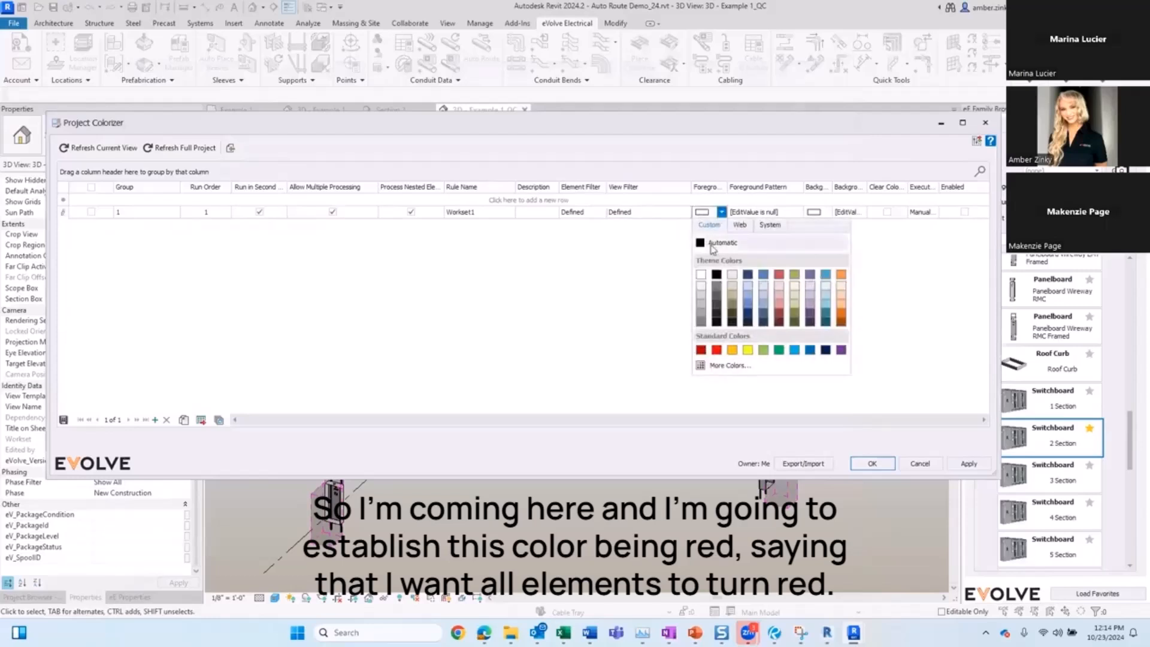
{"action": "left_click", "coordinate": [719, 346]}
{"action": "left_click", "coordinate": [777, 213]}
{"action": "left_click", "coordinate": [754, 223]}
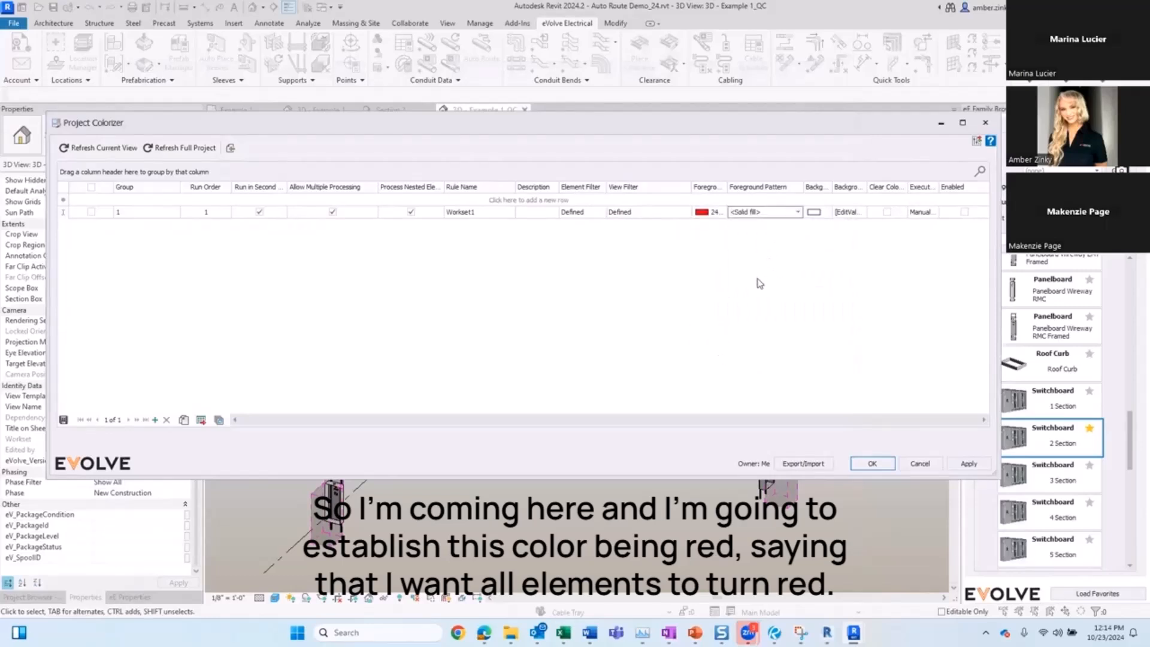
Step: Add an element filter condition that Workset contains Workset1
{"action": "left_click", "coordinate": [496, 214]}
{"action": "left_click", "coordinate": [593, 213]}
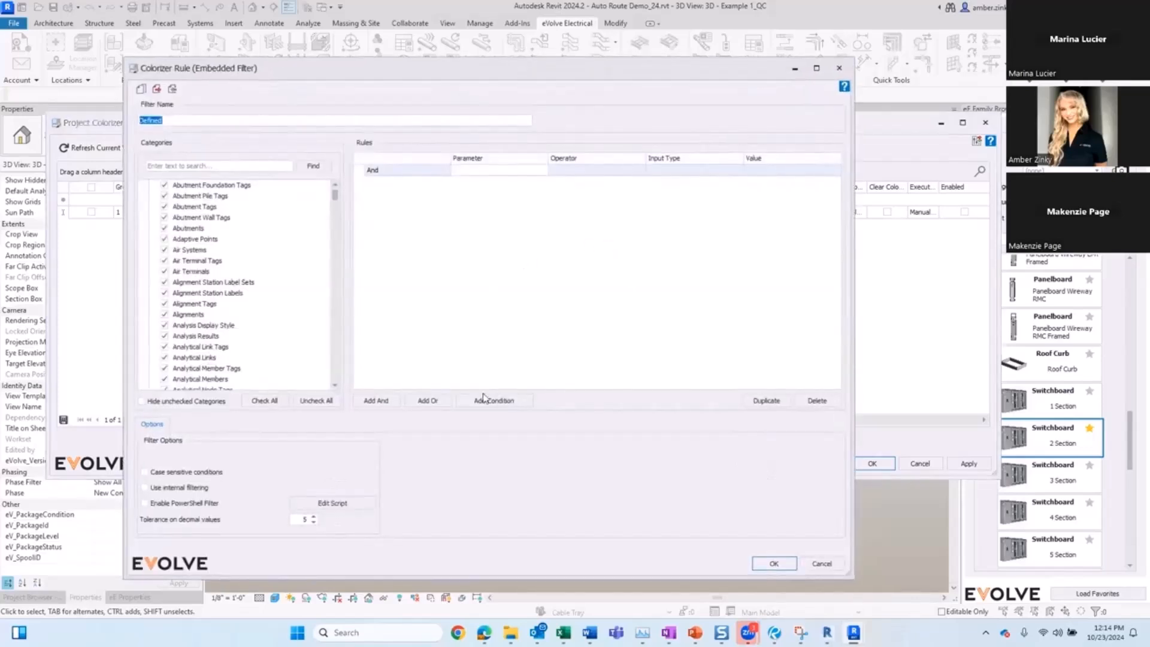
{"action": "left_click", "coordinate": [486, 400]}
{"action": "left_click", "coordinate": [484, 187]}
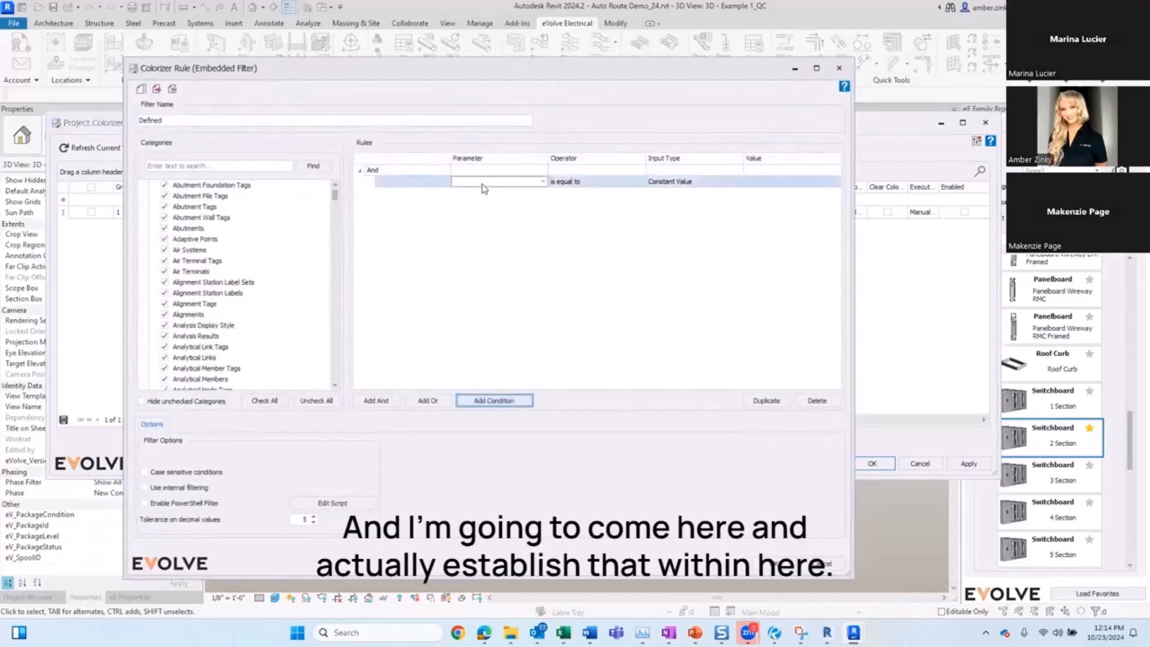
{"action": "type", "text": "Workset"}
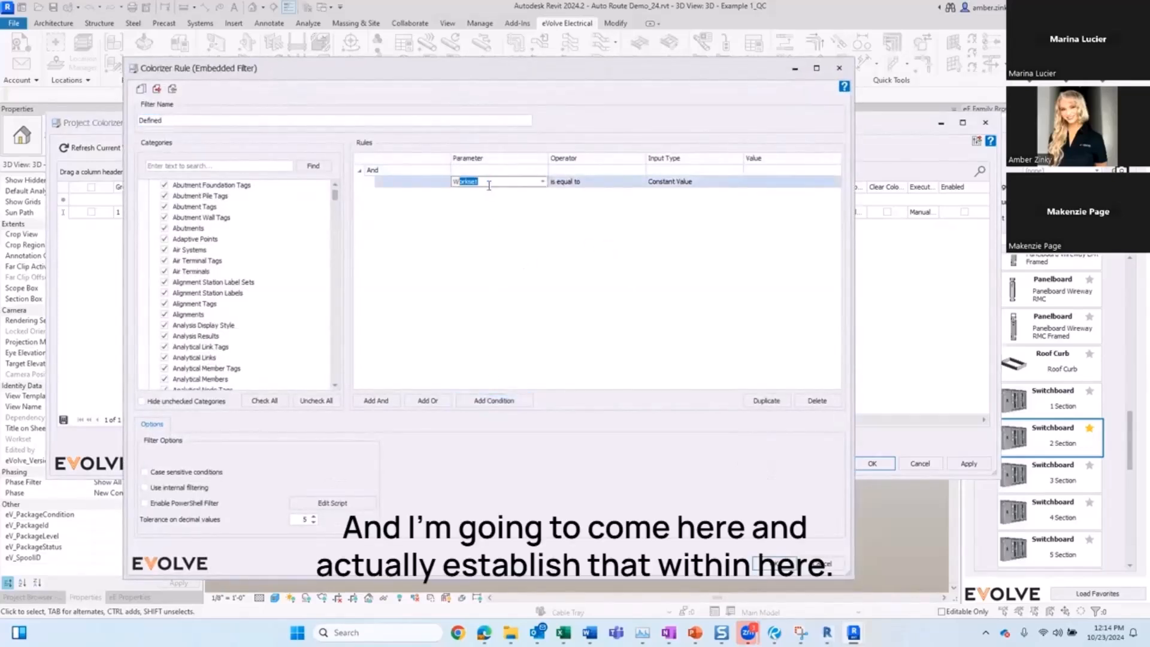
{"action": "left_click", "coordinate": [598, 187]}
{"action": "left_click", "coordinate": [579, 184]}
{"action": "left_click", "coordinate": [570, 209]}
{"action": "left_click", "coordinate": [768, 185]}
{"action": "type", "text": "Workset"}
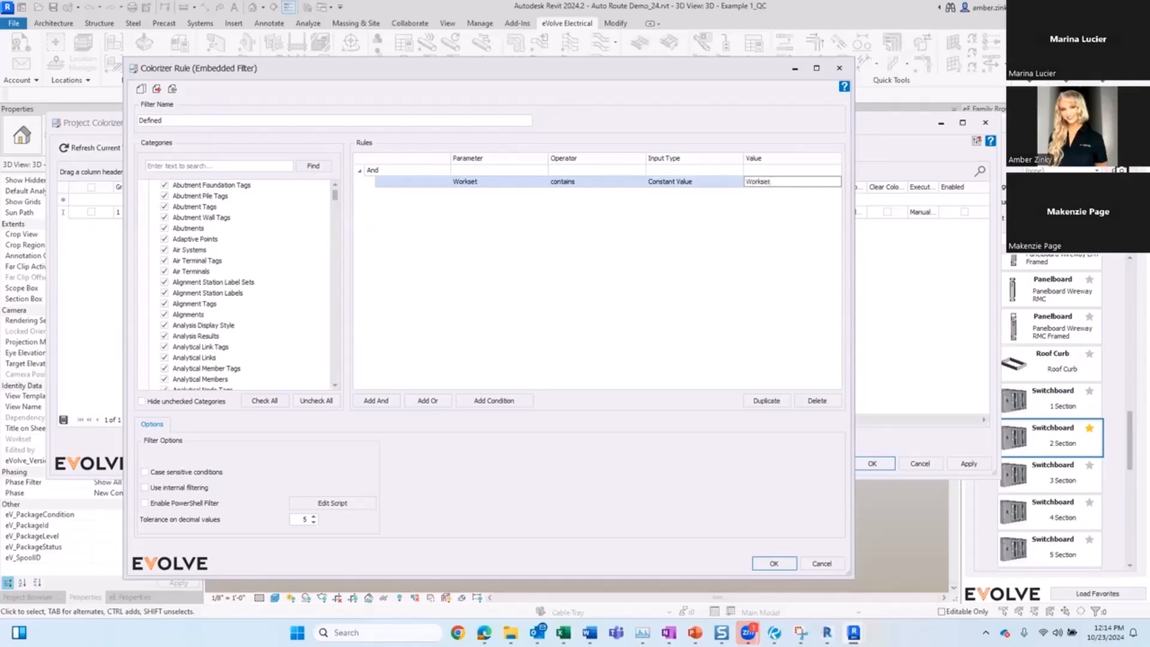
{"action": "type", "text": "1"}
{"action": "left_click", "coordinate": [774, 563]}
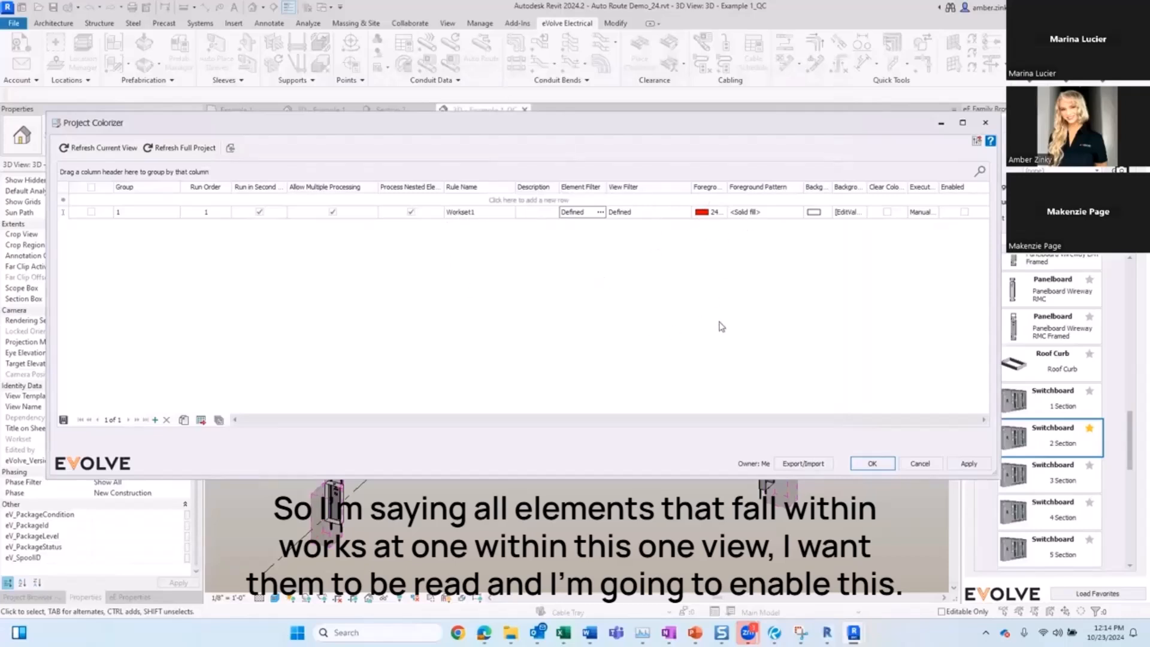
Step: Enable the Workset1 rule, select it and duplicate it
{"action": "left_click", "coordinate": [965, 212]}
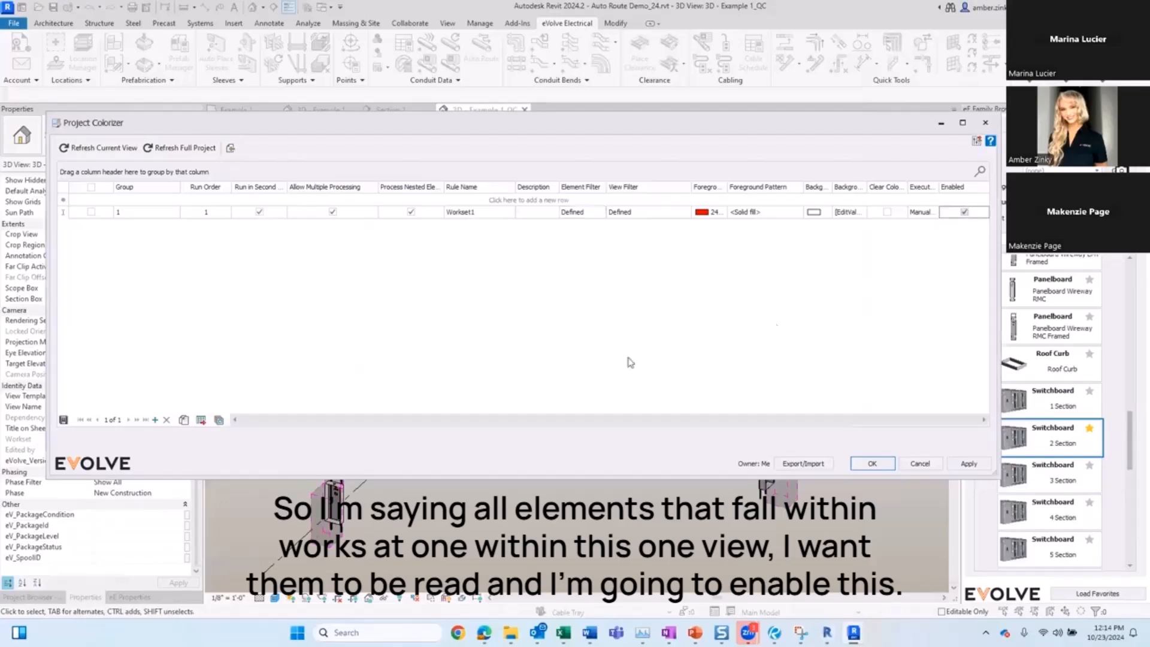
{"action": "left_click", "coordinate": [91, 212]}
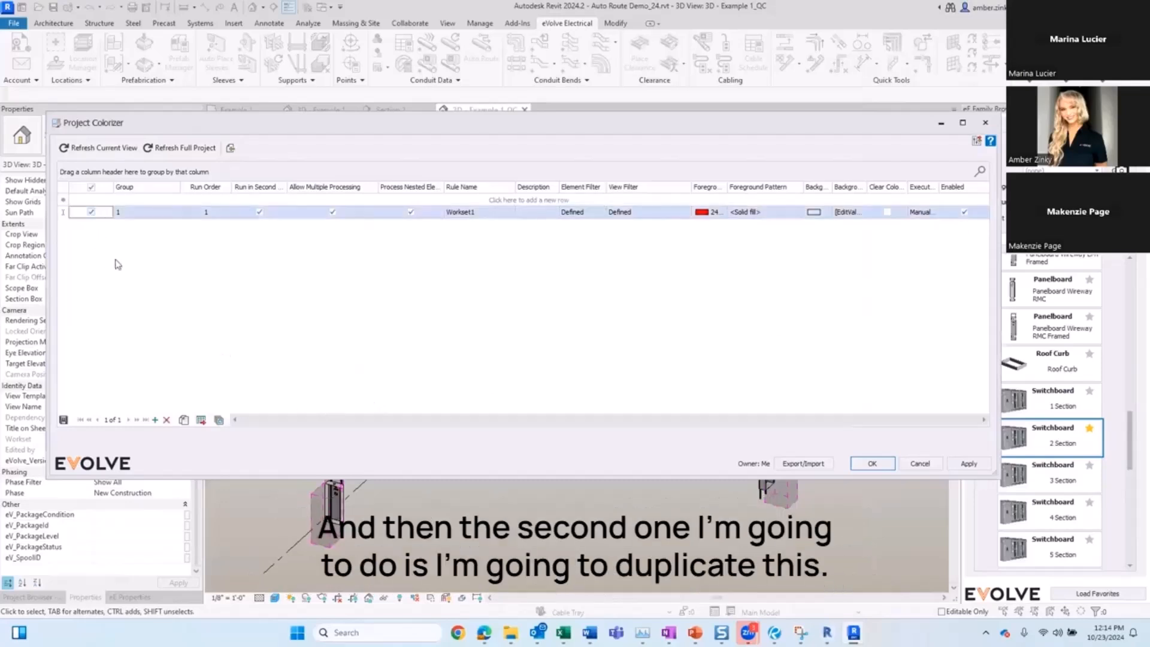
{"action": "left_click", "coordinate": [184, 419]}
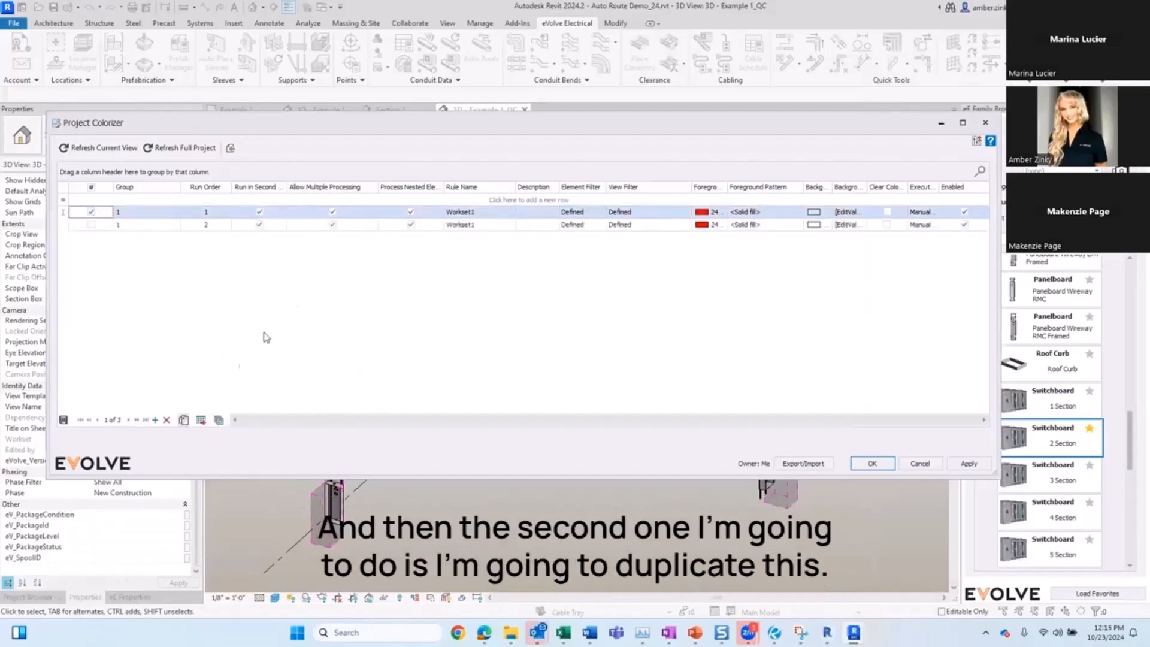
Step: On the duplicated rule, enable Clear Color and change its element filter condition to Workset does not contain Workset1
{"action": "left_click", "coordinate": [624, 226]}
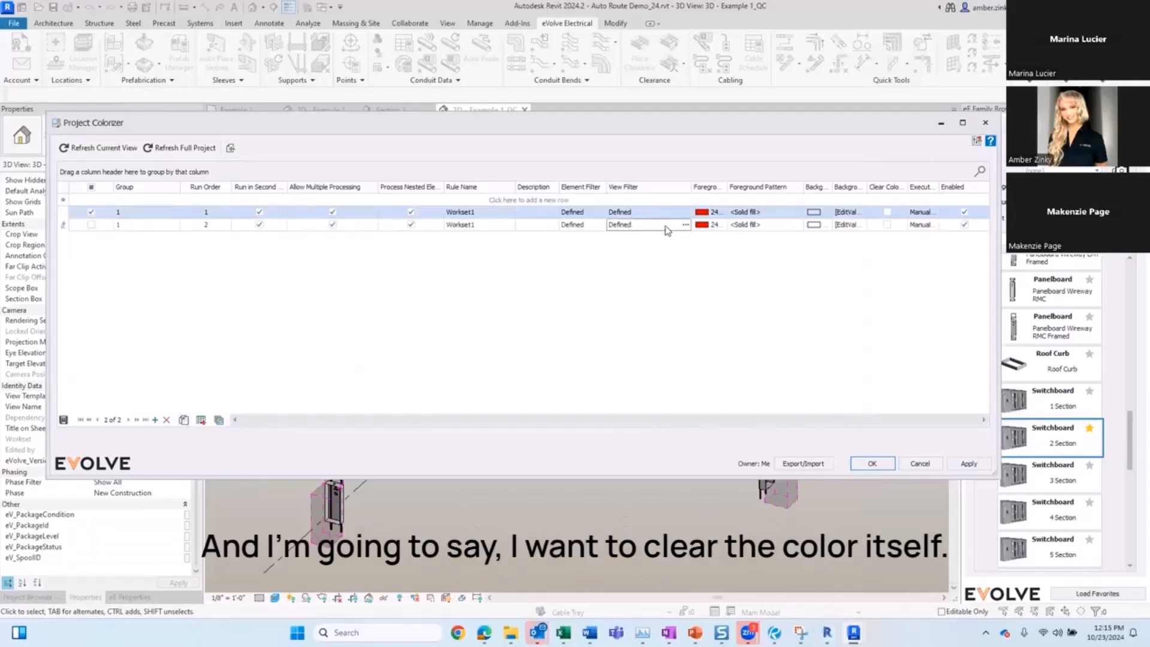
{"action": "left_click", "coordinate": [888, 224]}
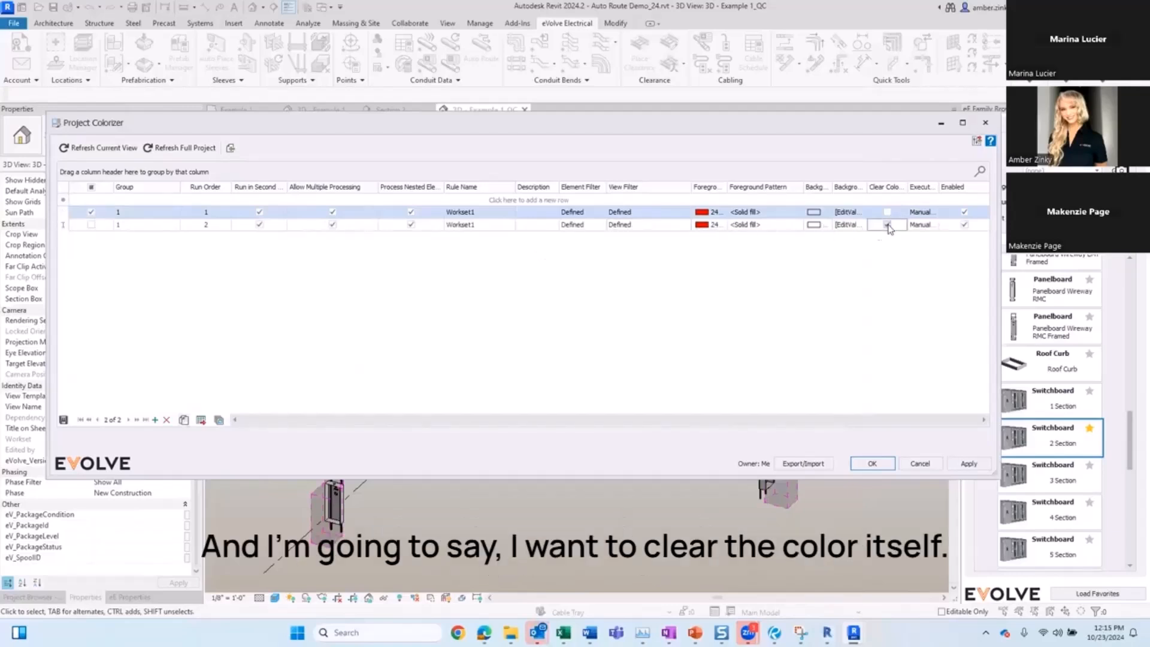
{"action": "left_click", "coordinate": [586, 229]}
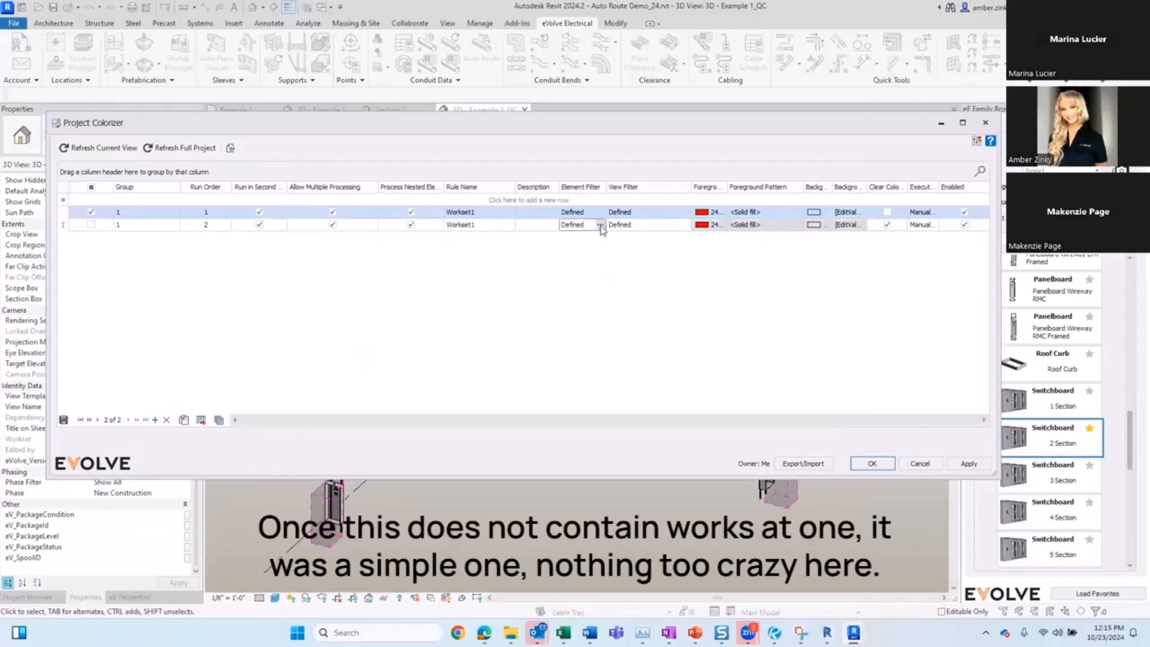
{"action": "left_click", "coordinate": [601, 225]}
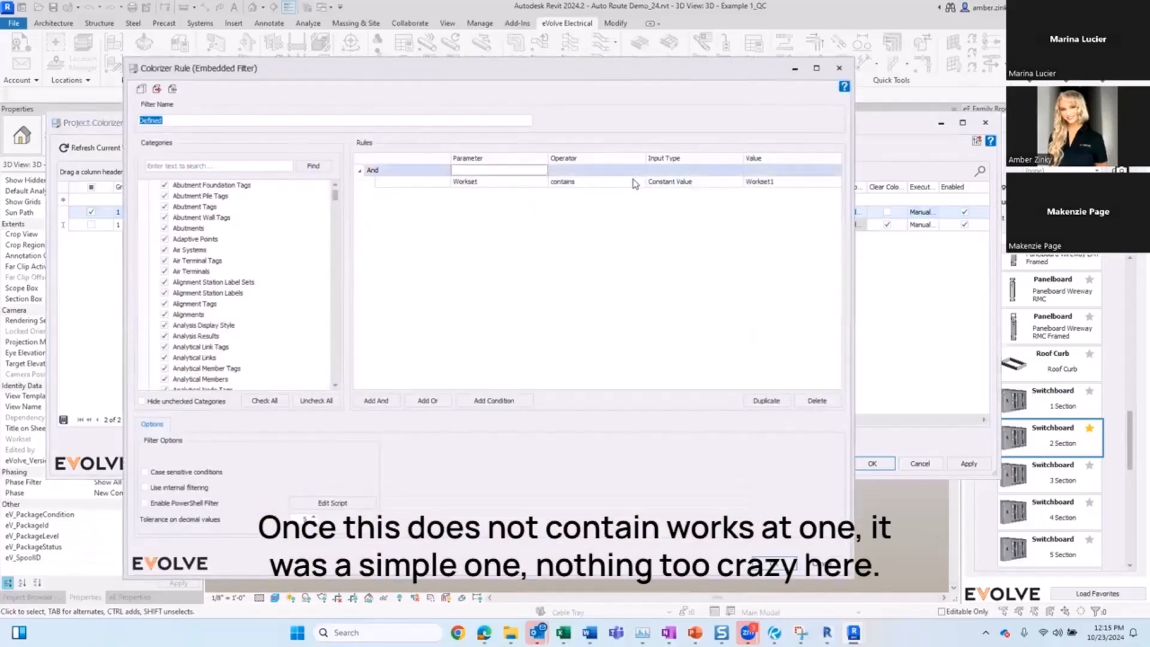
{"action": "left_click", "coordinate": [590, 182]}
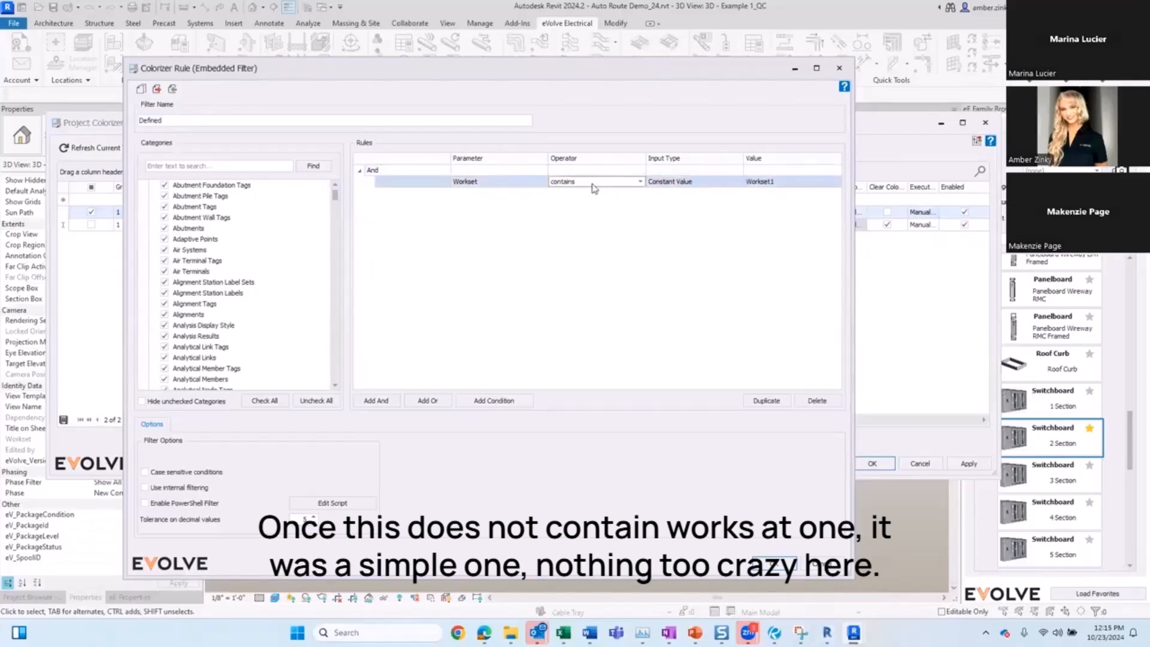
{"action": "left_click", "coordinate": [577, 220]}
{"action": "left_click", "coordinate": [774, 565]}
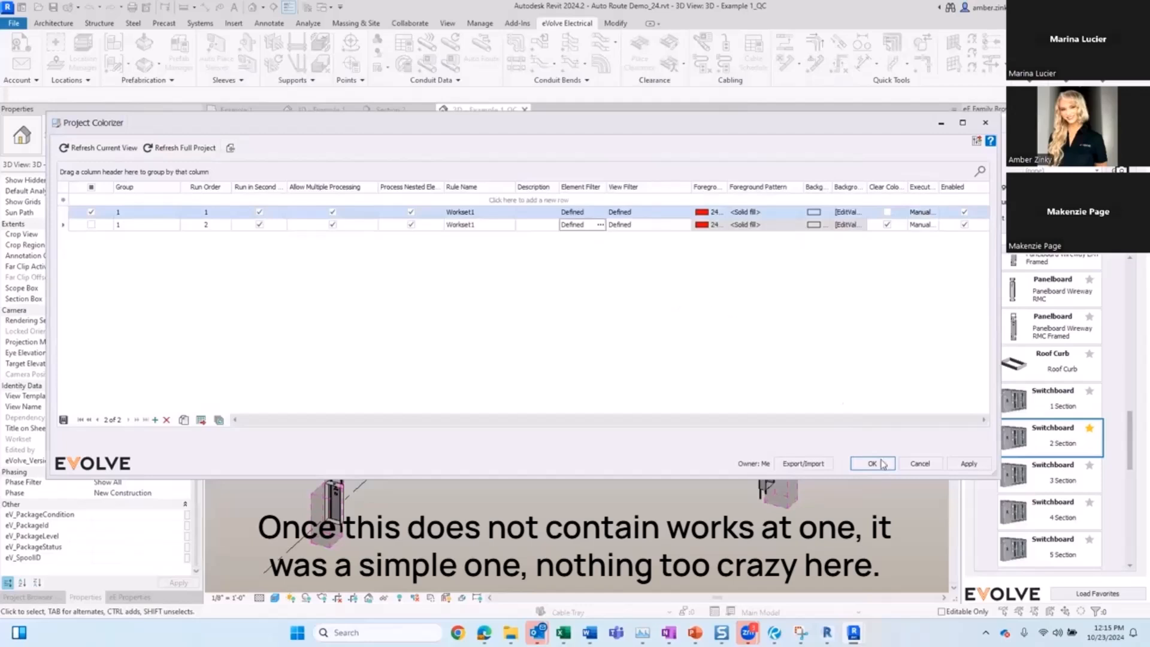
Step: Select both Workset1 rules and refresh the current view
{"action": "left_click", "coordinate": [91, 225]}
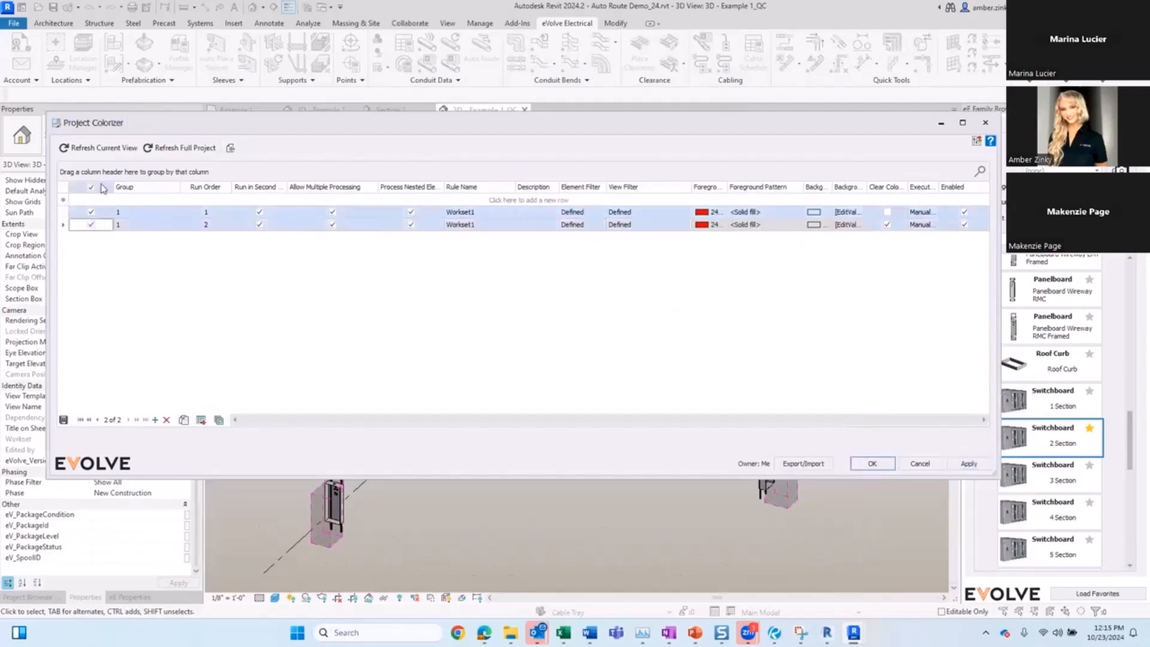
{"action": "left_click", "coordinate": [119, 152]}
{"action": "left_click", "coordinate": [500, 329]}
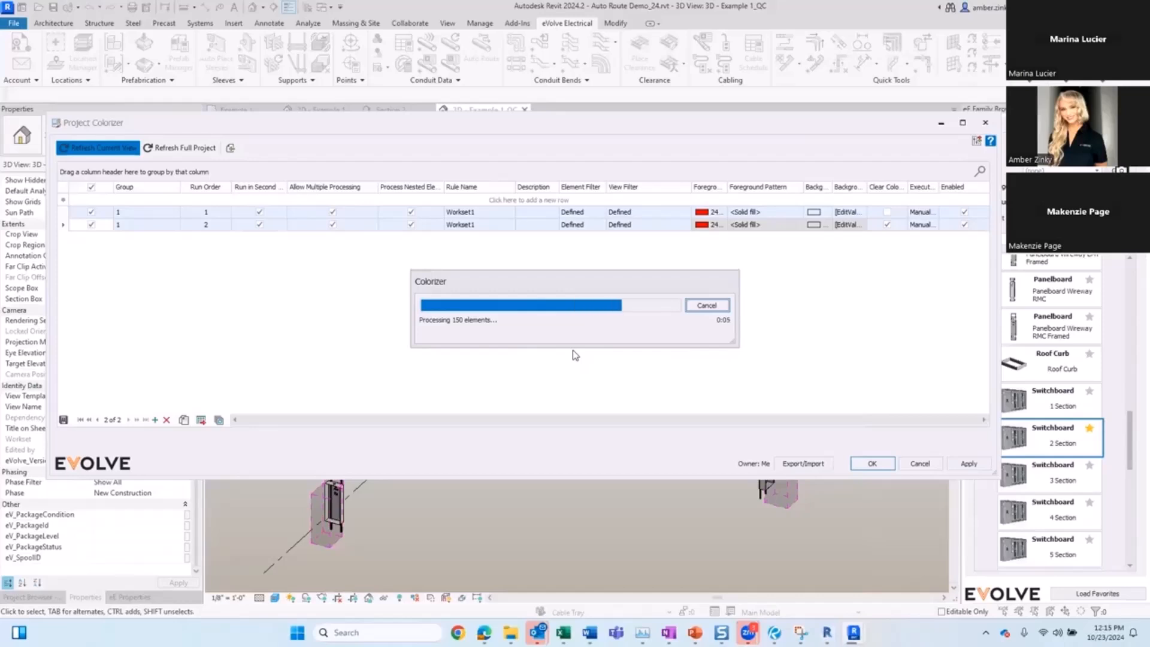
Step: Set the second rule's execution scope to Any Update, refresh the current view and confirm the Project Colorizer
{"action": "left_click", "coordinate": [921, 231]}
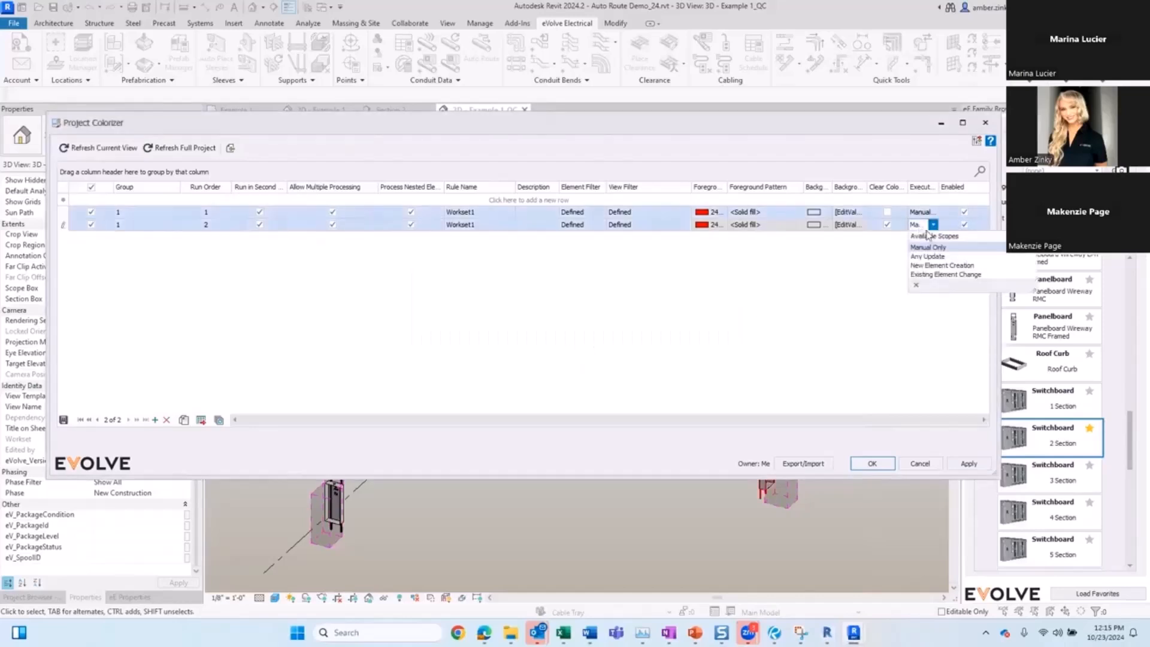
{"action": "left_click", "coordinate": [926, 253]}
{"action": "left_click", "coordinate": [137, 151]}
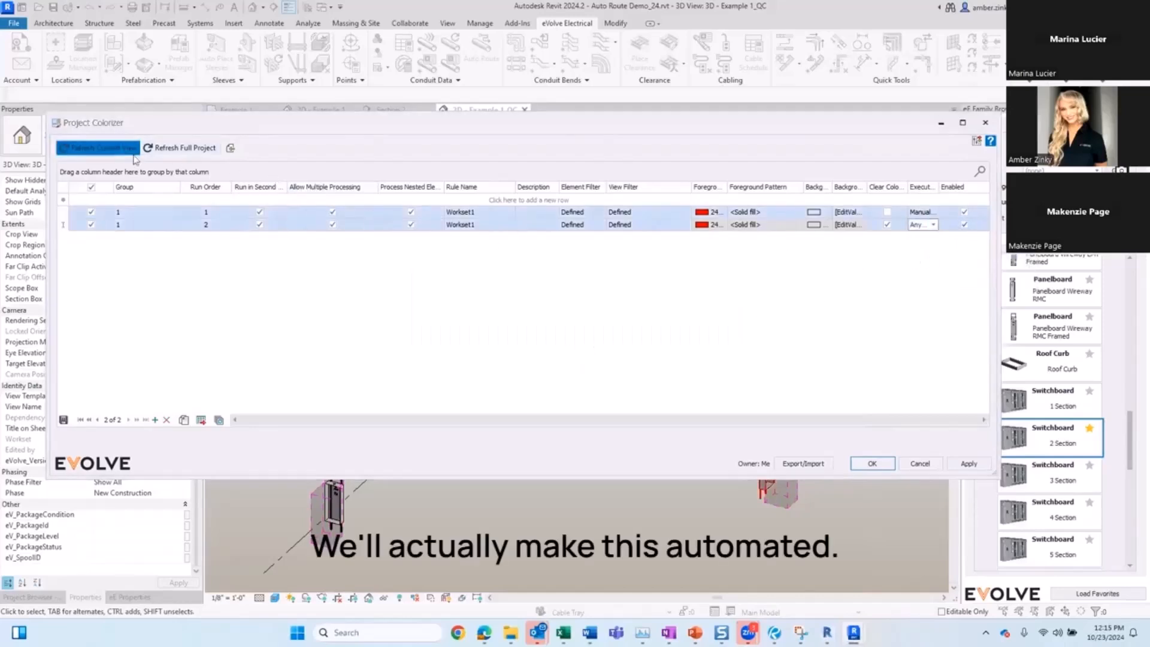
{"action": "left_click", "coordinate": [495, 331]}
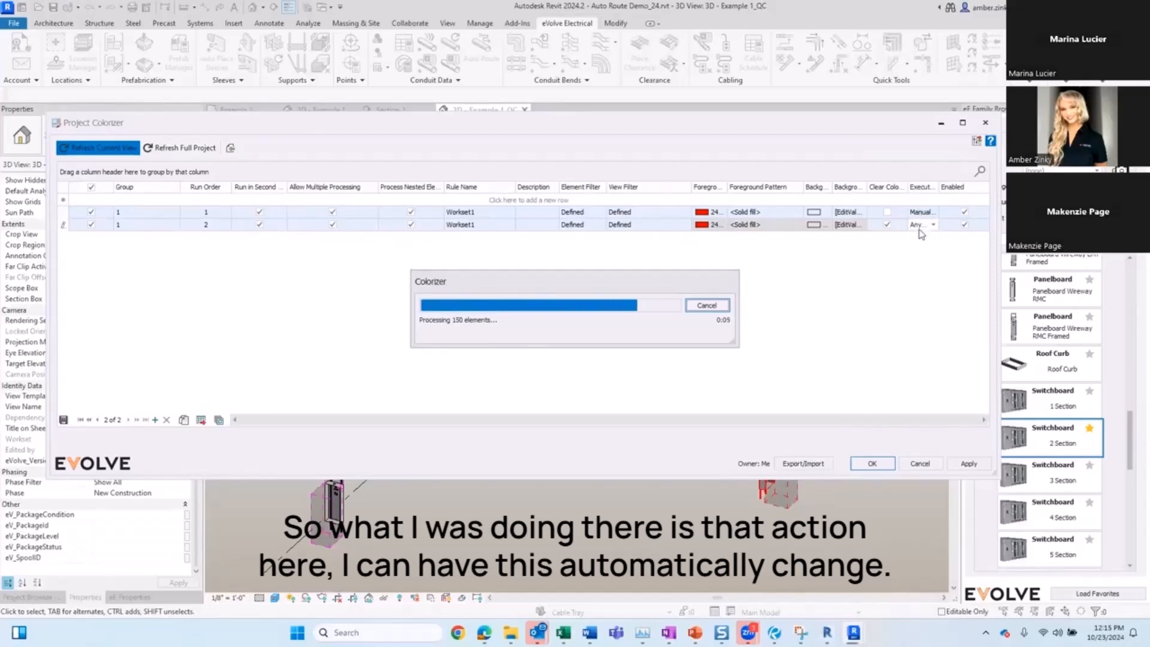
{"action": "left_click", "coordinate": [867, 463]}
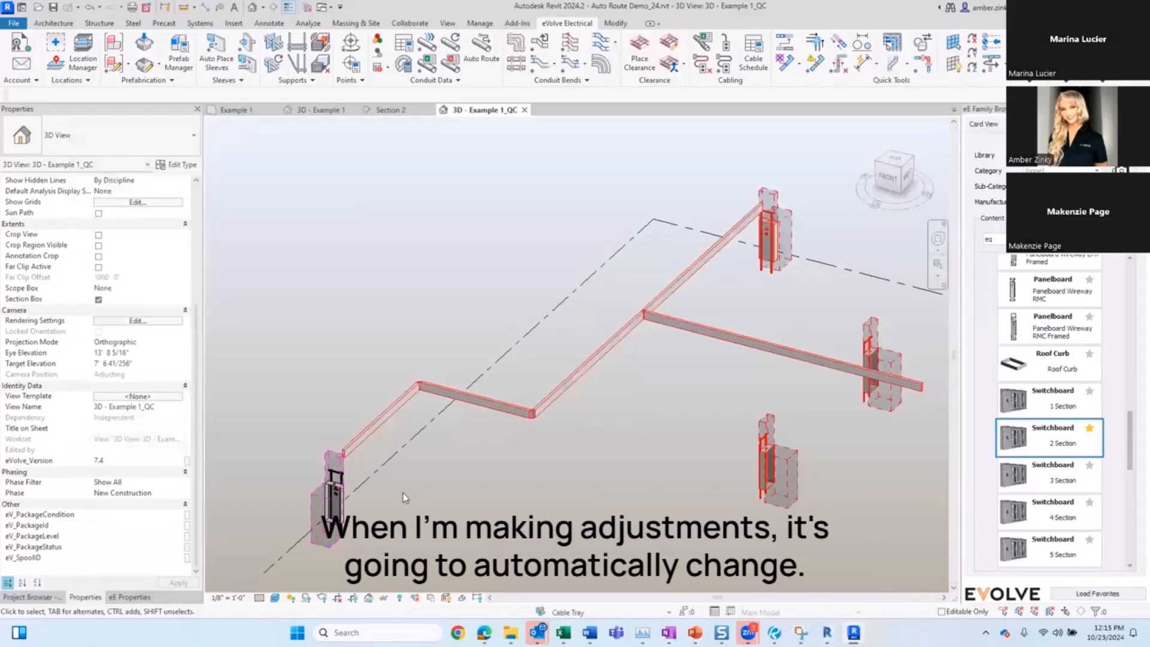
Step: Move the wireway panelboard onto the EQ workset through its Workset property
{"action": "scroll", "coordinate": [333, 507], "scroll_direction": "up", "scroll_amount": 1}
{"action": "middle_click_drag", "start_coordinate": [394, 494], "coordinate": [395, 408]}
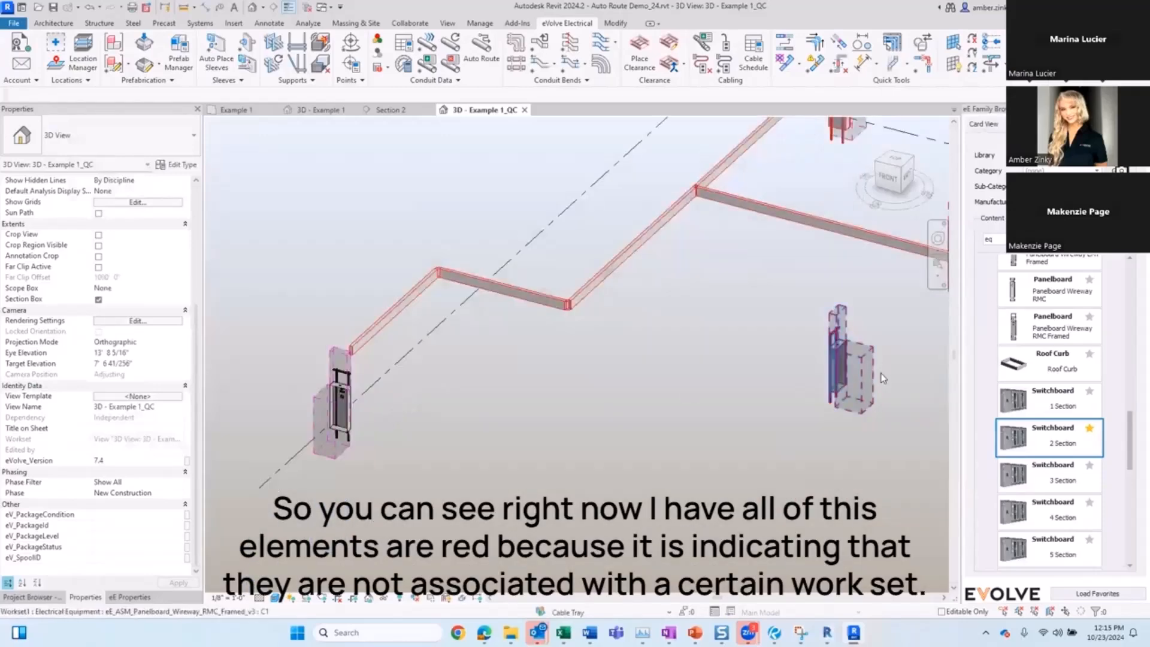
{"action": "middle_click_drag", "start_coordinate": [685, 354], "coordinate": [485, 409]}
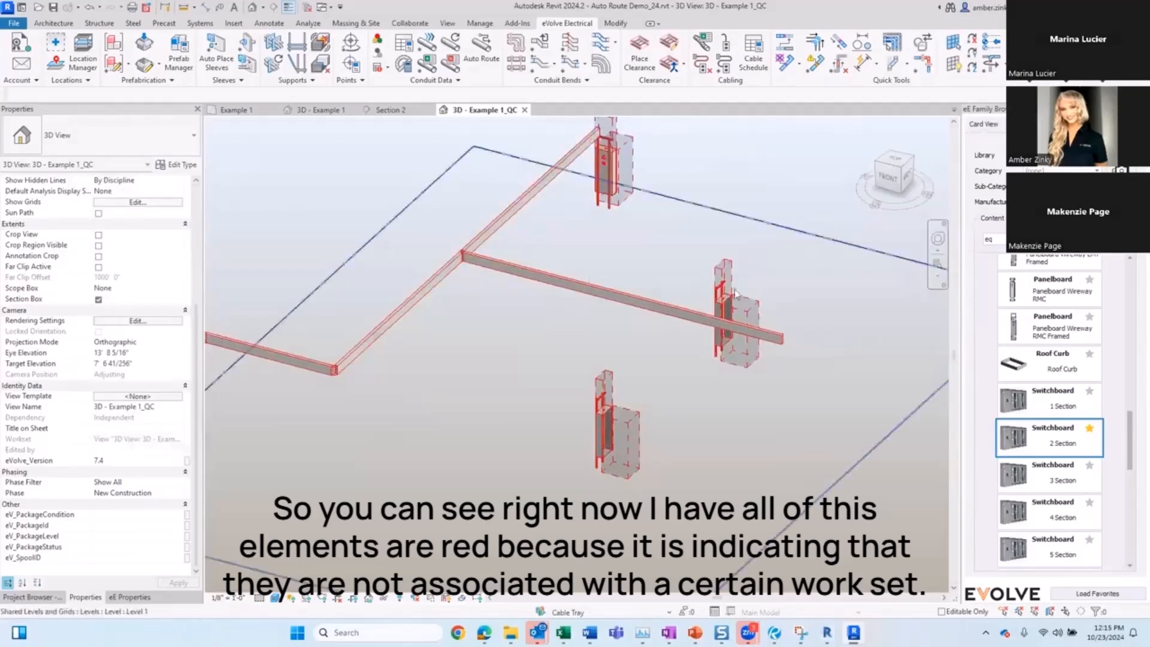
{"action": "middle_click_drag", "start_coordinate": [564, 394], "coordinate": [746, 358]}
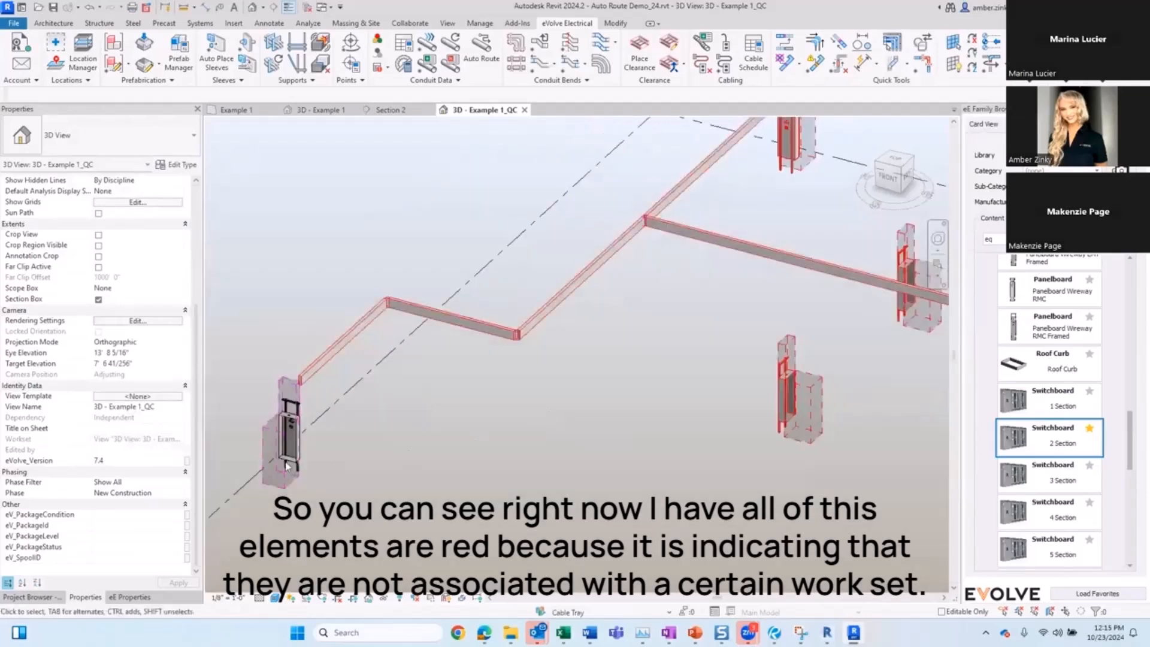
{"action": "left_click", "coordinate": [792, 411]}
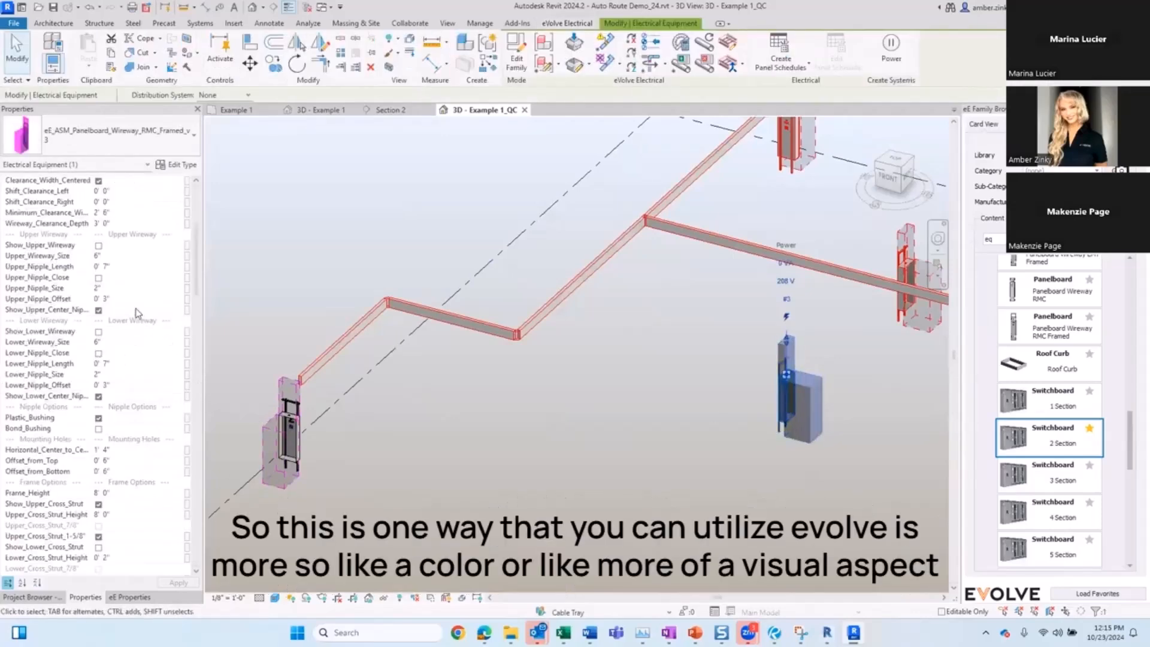
{"action": "scroll", "coordinate": [136, 312], "scroll_direction": "down", "scroll_amount": 8}
{"action": "scroll", "coordinate": [136, 324], "scroll_direction": "down", "scroll_amount": 10}
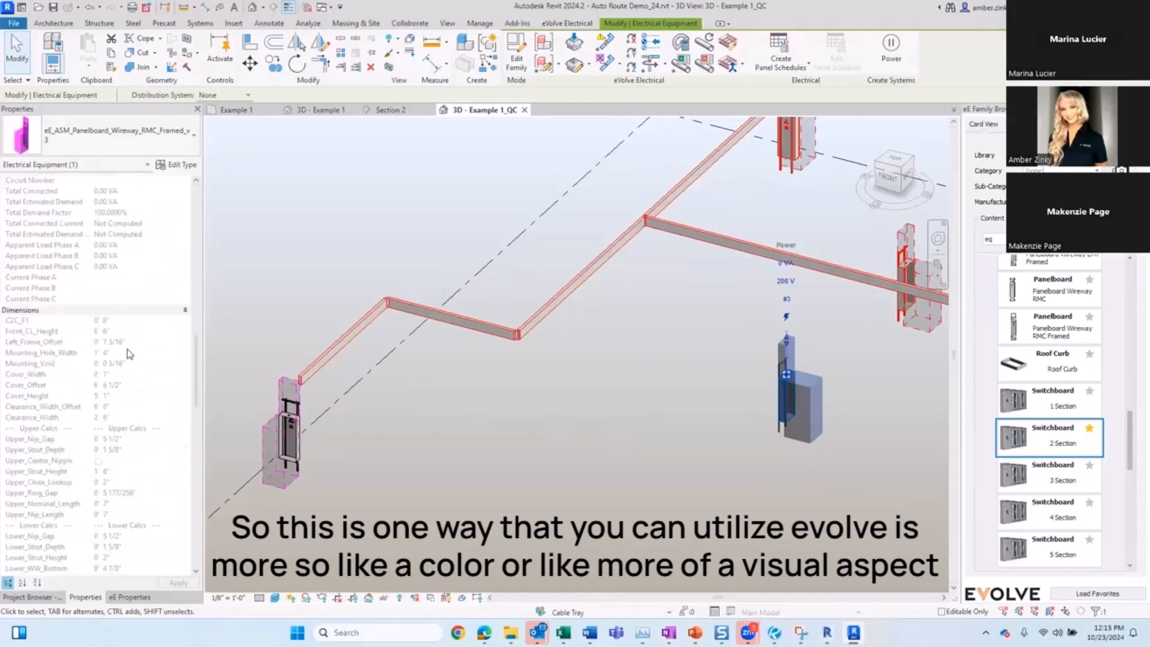
{"action": "scroll", "coordinate": [127, 354], "scroll_direction": "down", "scroll_amount": 10}
{"action": "left_click", "coordinate": [141, 340]}
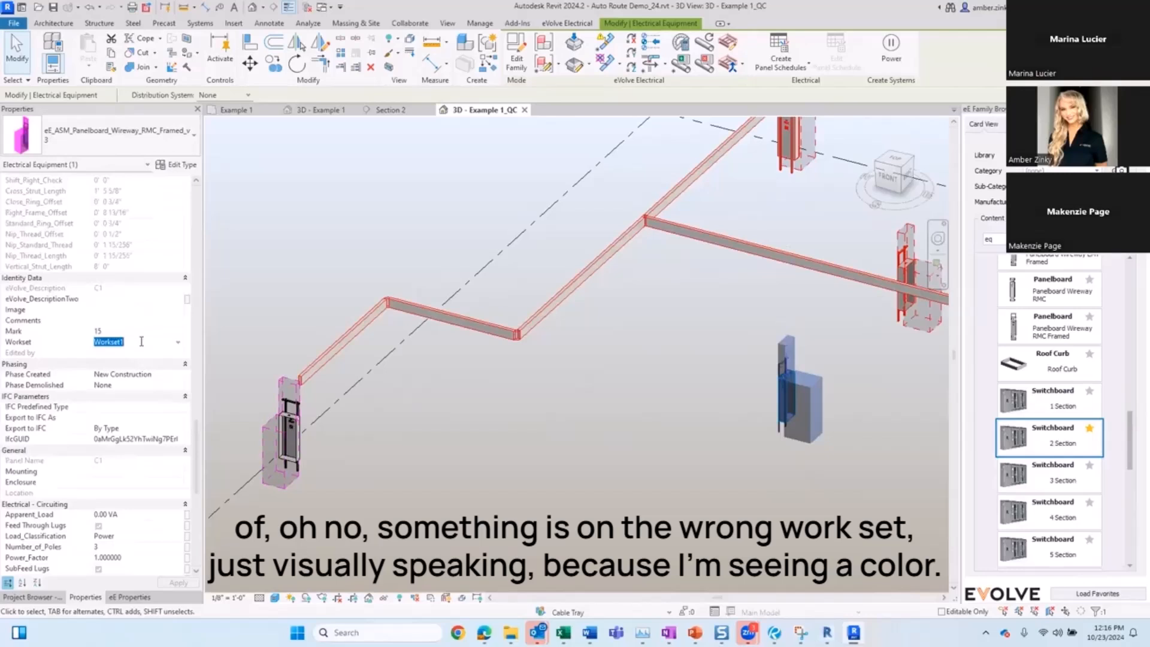
{"action": "left_click", "coordinate": [152, 343]}
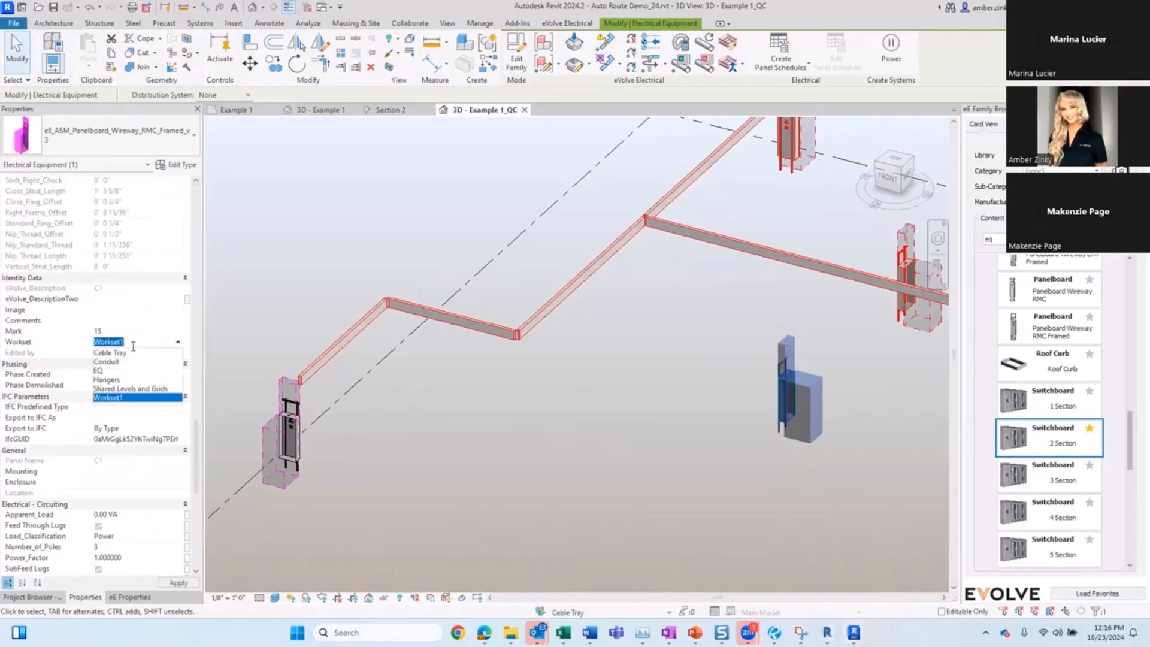
{"action": "left_click", "coordinate": [108, 372]}
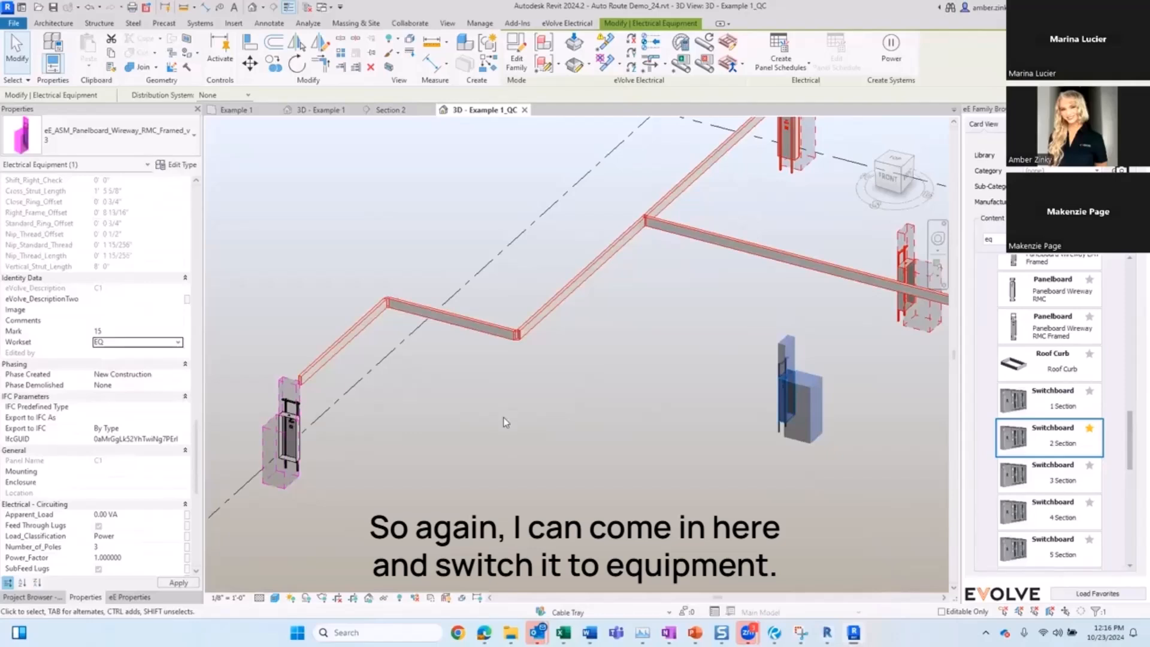
{"action": "left_click", "coordinate": [590, 442]}
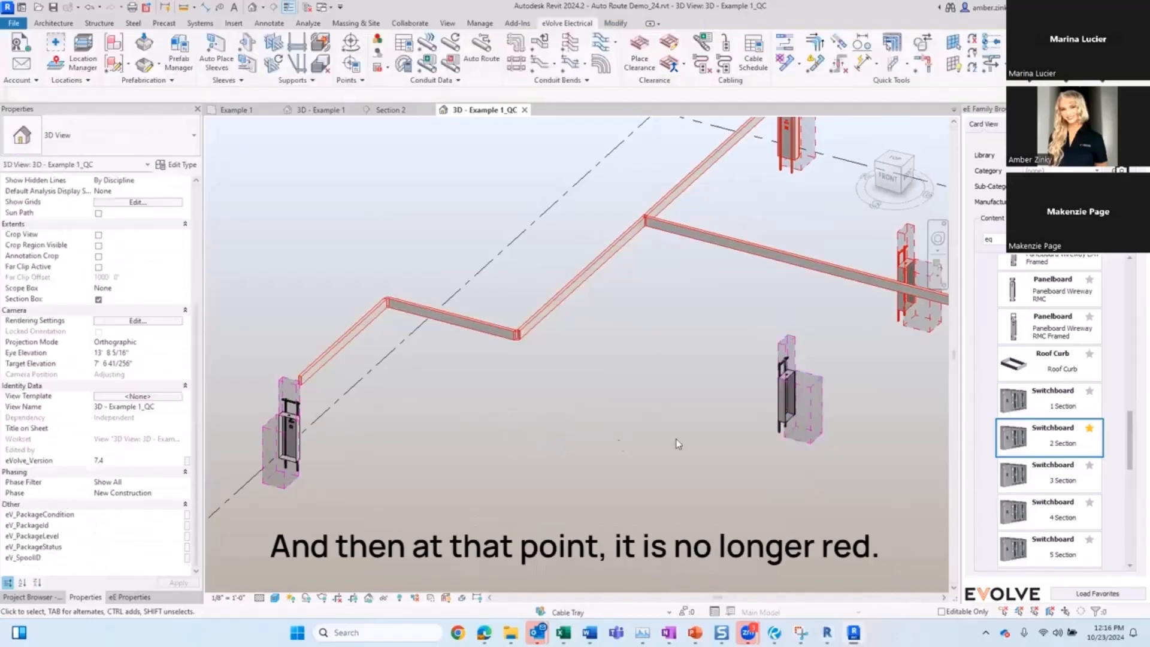
Step: Reopen the Project Colorizer to review the two Workset1 rules, then close it
{"action": "middle_click_drag", "start_coordinate": [612, 390], "coordinate": [489, 460]}
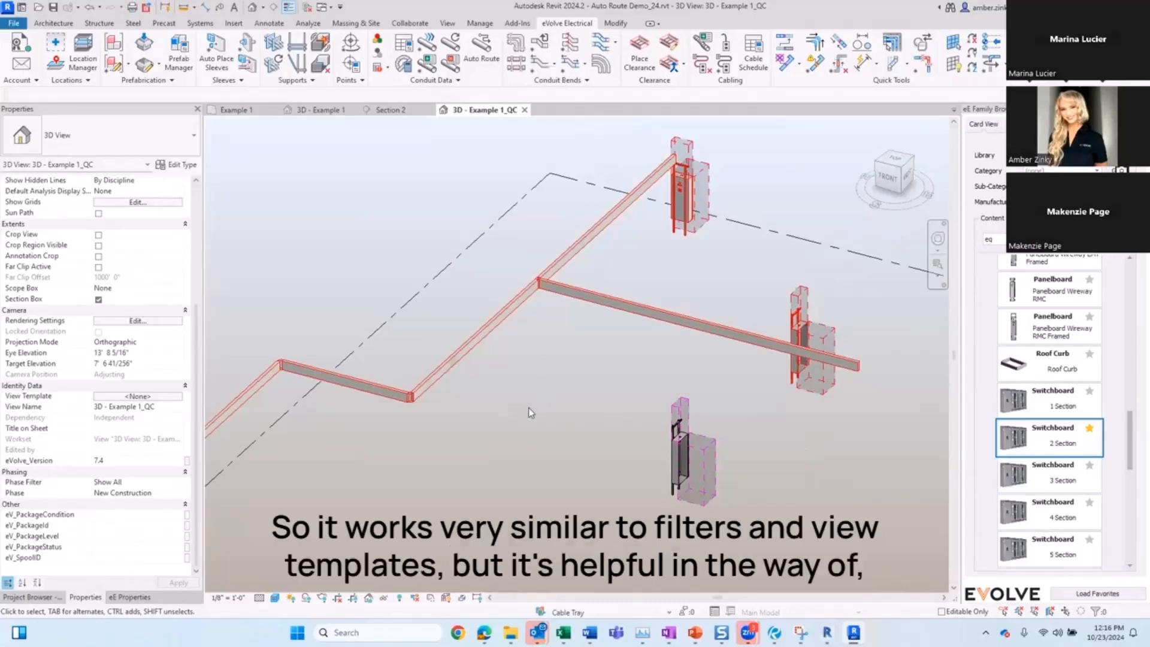
{"action": "scroll", "coordinate": [556, 403], "scroll_direction": "down", "scroll_amount": 2}
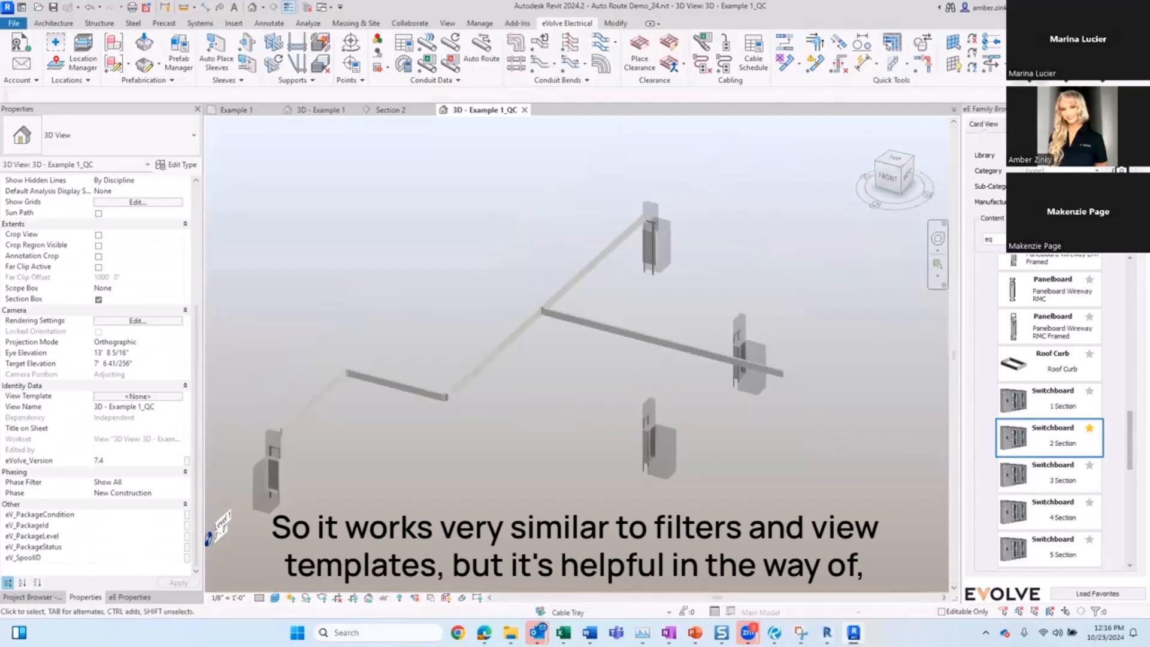
{"action": "left_click", "coordinate": [1031, 63]}
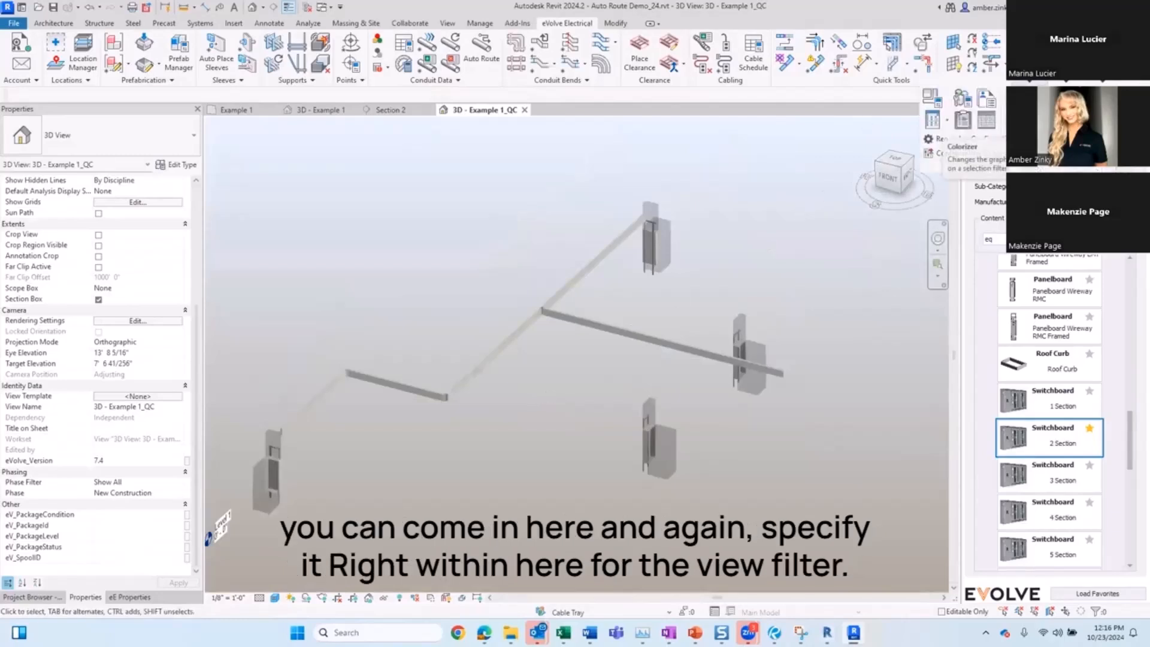
{"action": "left_click", "coordinate": [932, 153]}
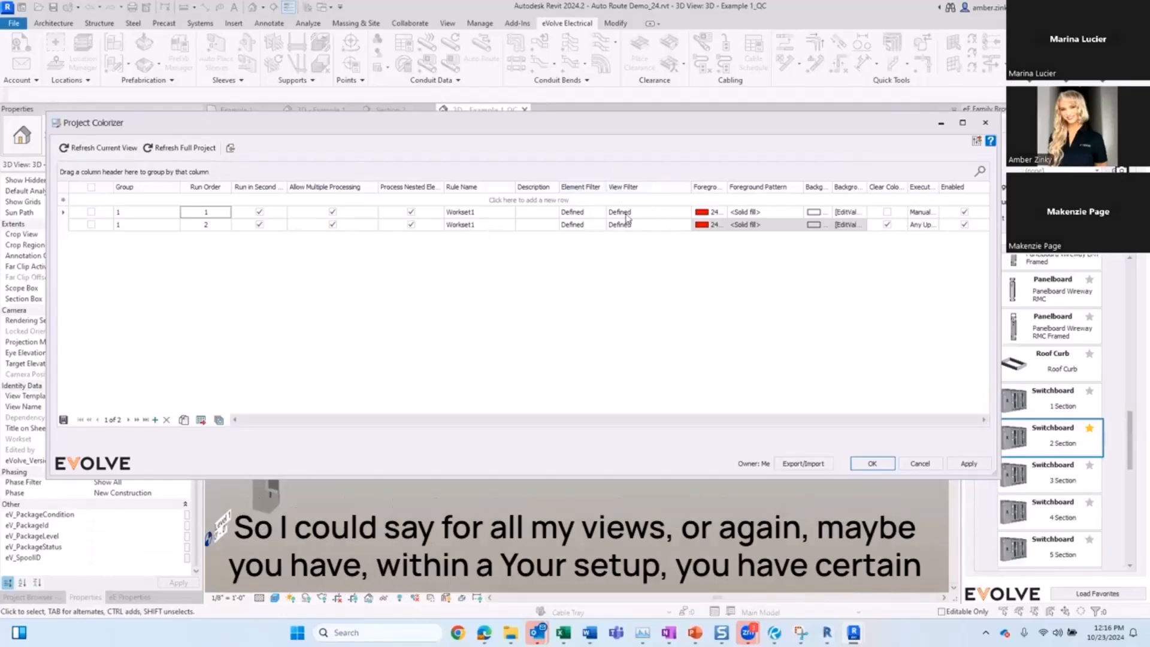
{"action": "mouse_move", "coordinate": [527, 130]}
{"action": "left_mouse_down"}
{"action": "mouse_move", "coordinate": [529, 140]}
{"action": "mouse_move", "coordinate": [519, 114]}
{"action": "left_mouse_up"}
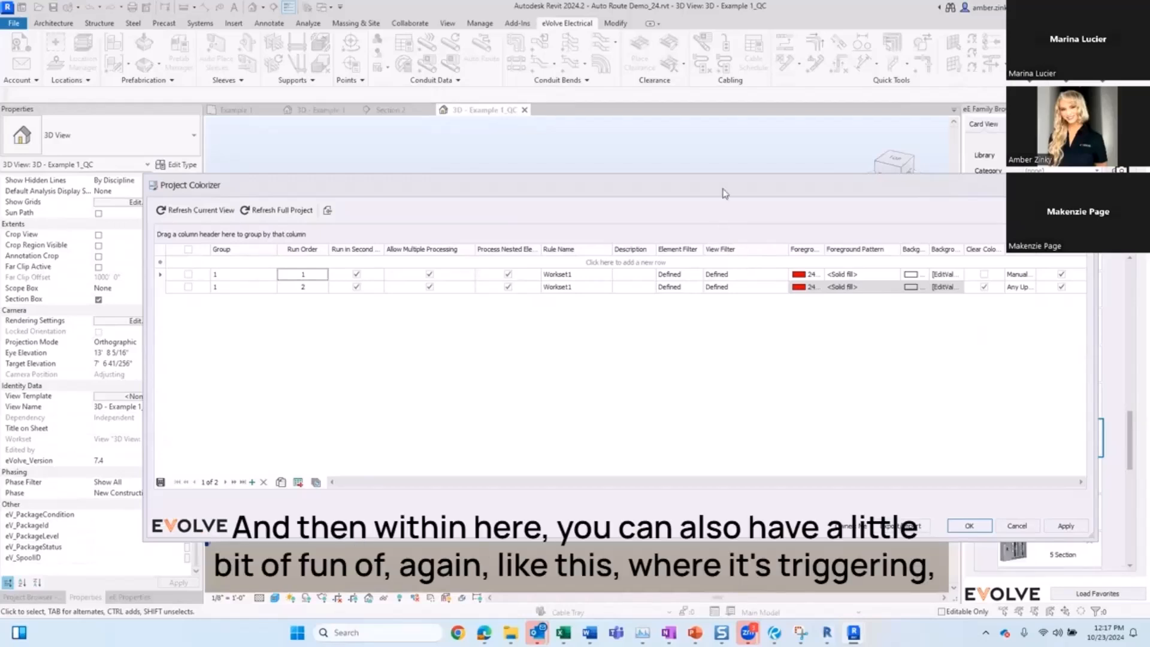
{"action": "left_click_drag", "start_coordinate": [722, 189], "coordinate": [638, 165]}
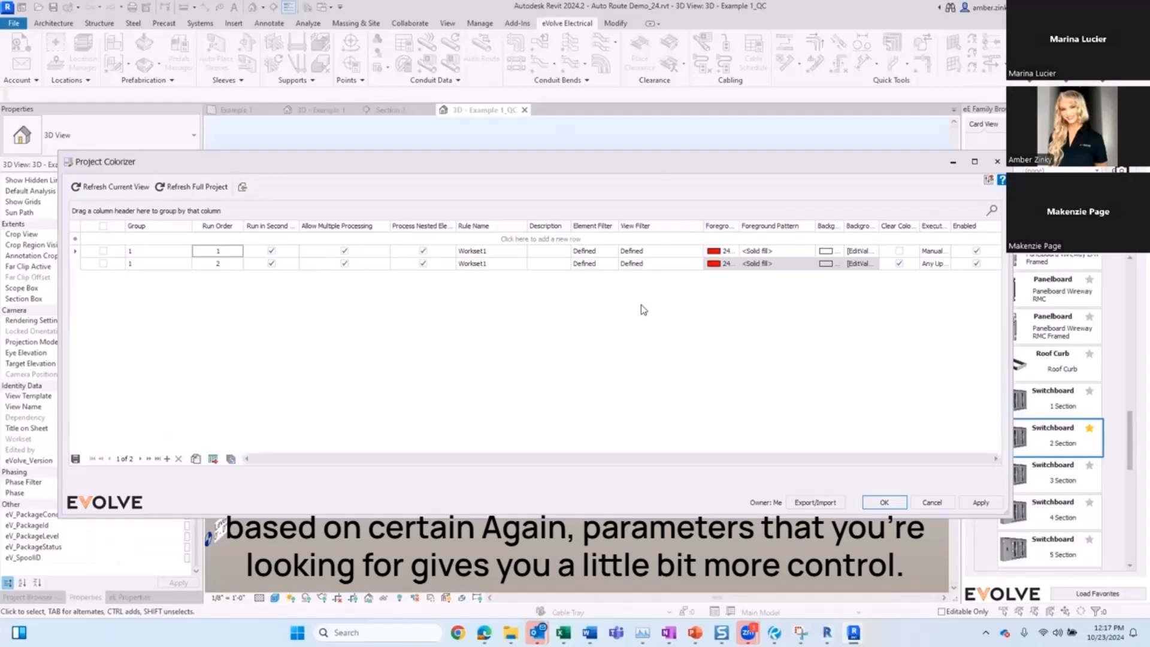
{"action": "left_click_drag", "start_coordinate": [642, 161], "coordinate": [625, 215]}
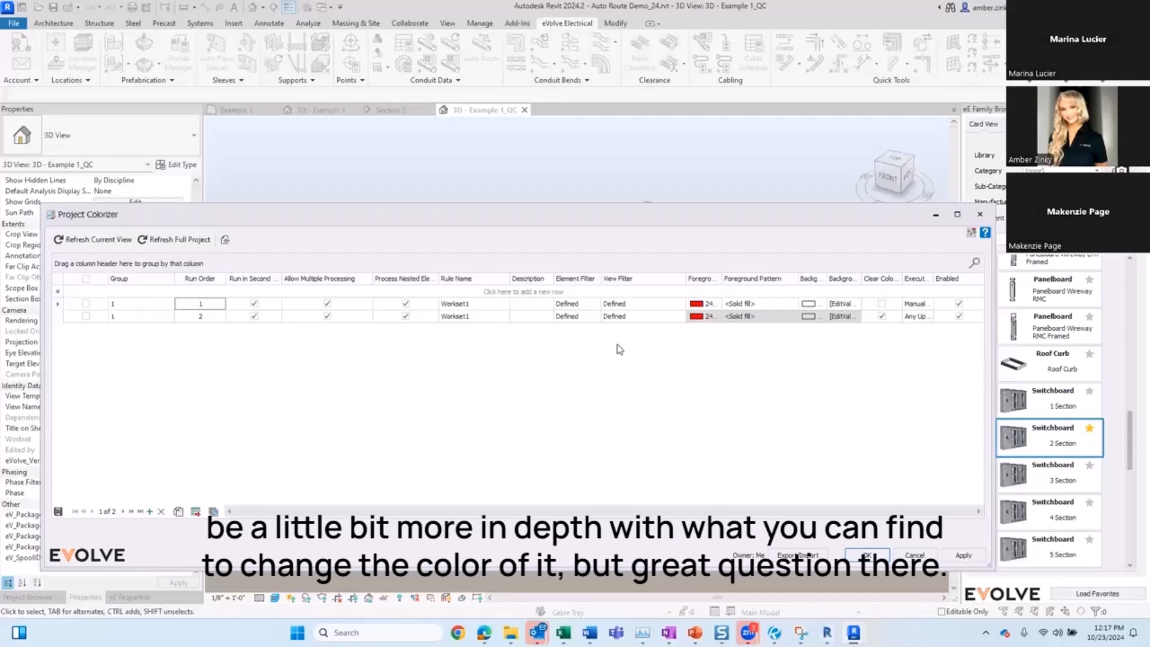
{"action": "left_click", "coordinate": [980, 214]}
{"action": "left_click", "coordinate": [493, 421]}
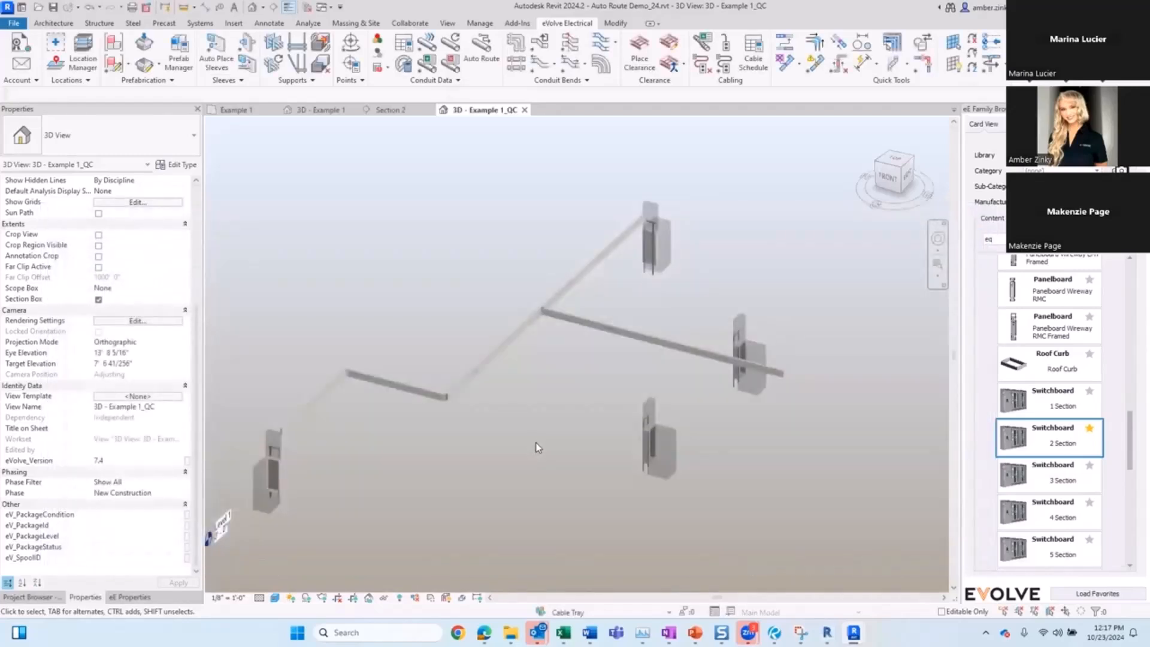
Step: Run Auto Route along the cable tray pathway for runs 2, 3 and 1
{"action": "scroll", "coordinate": [549, 433], "scroll_direction": "up", "scroll_amount": 2}
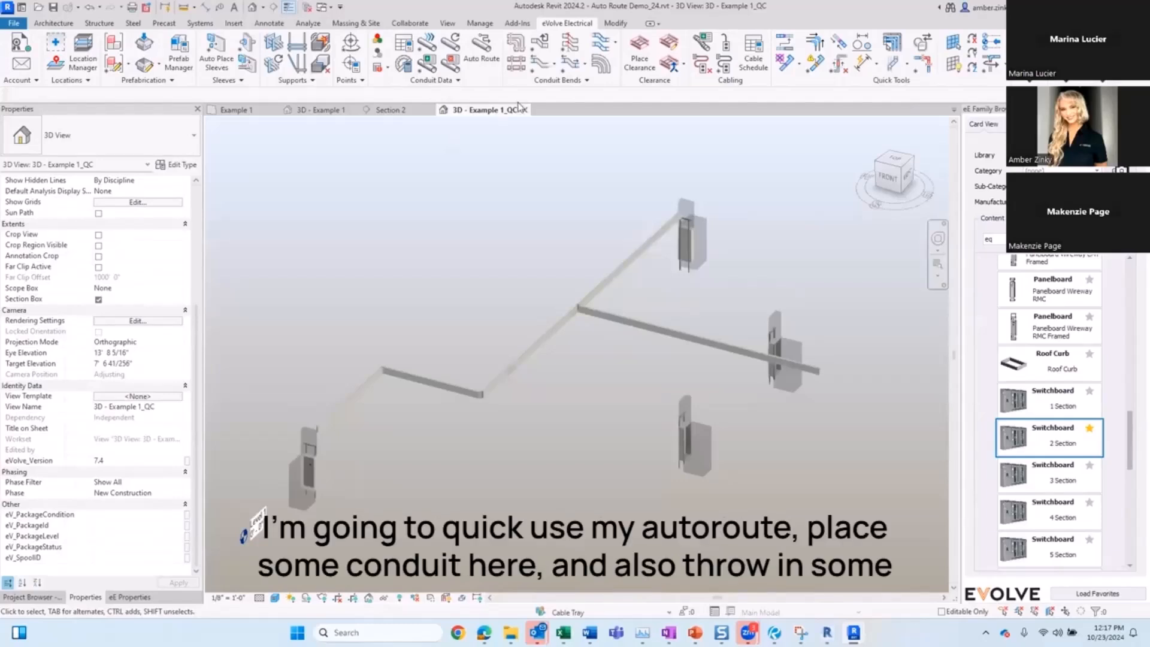
{"action": "left_click", "coordinate": [483, 60]}
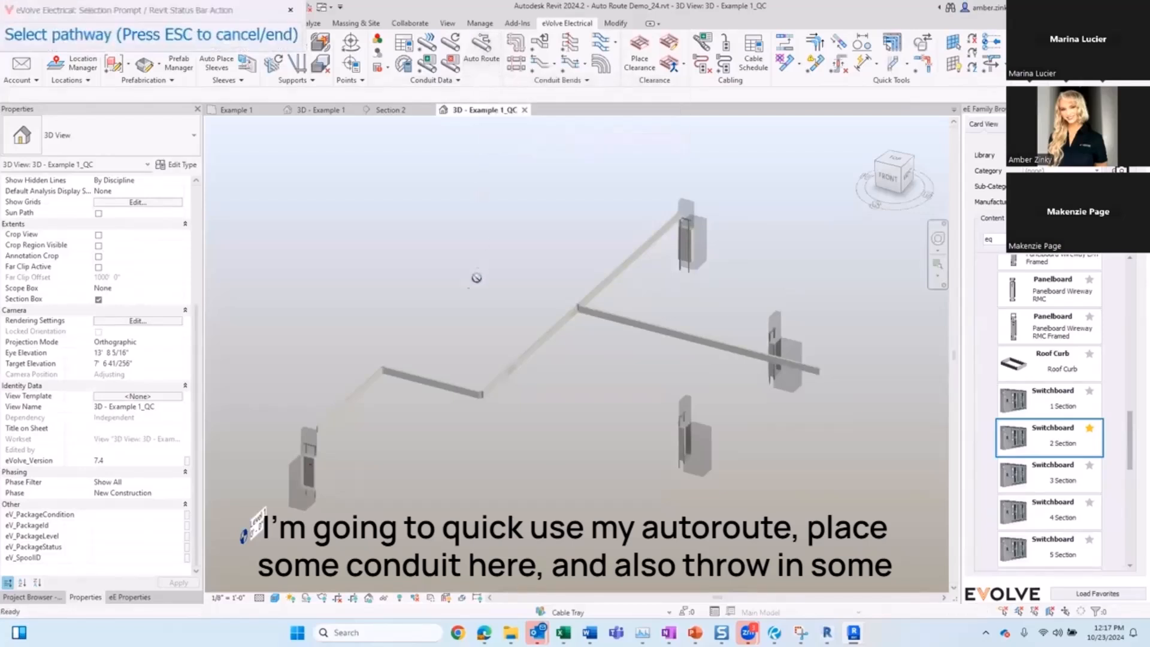
{"action": "left_click", "coordinate": [532, 352]}
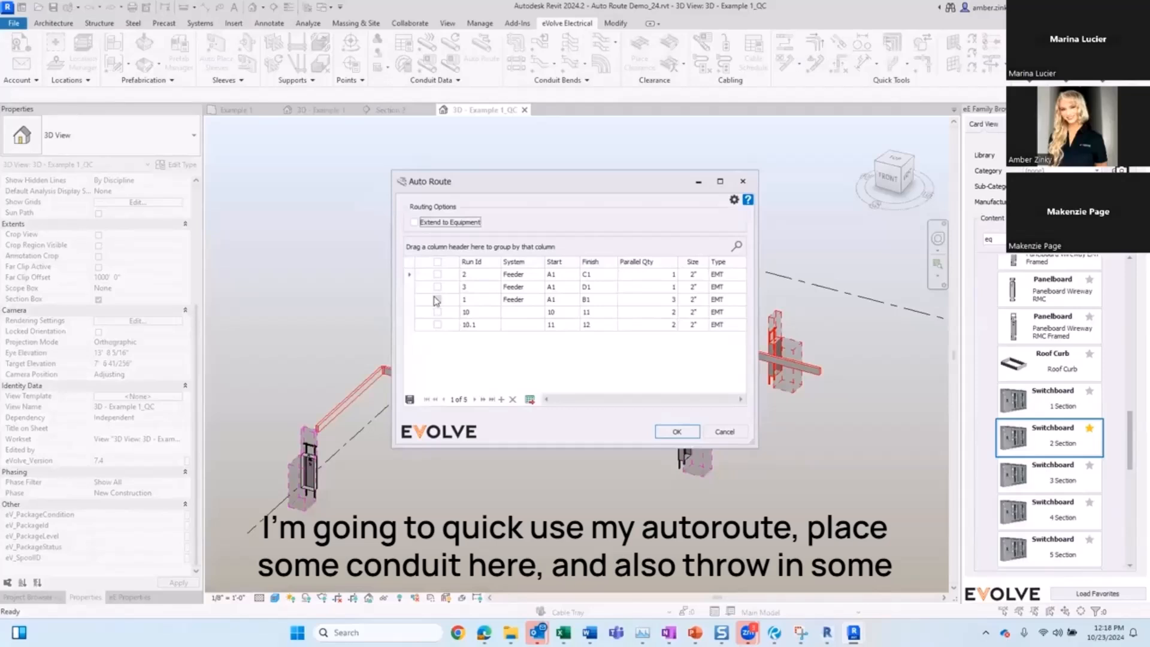
{"action": "left_click", "coordinate": [438, 299]}
{"action": "left_click", "coordinate": [438, 275]}
{"action": "left_click", "coordinate": [438, 287]}
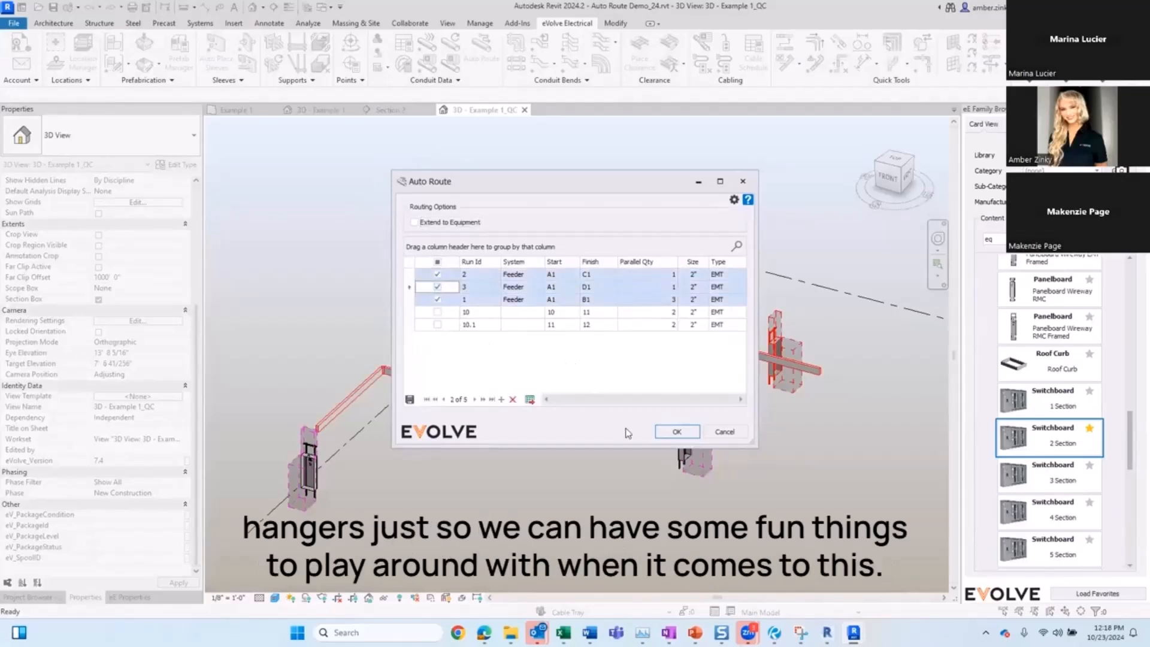
{"action": "left_click", "coordinate": [677, 432]}
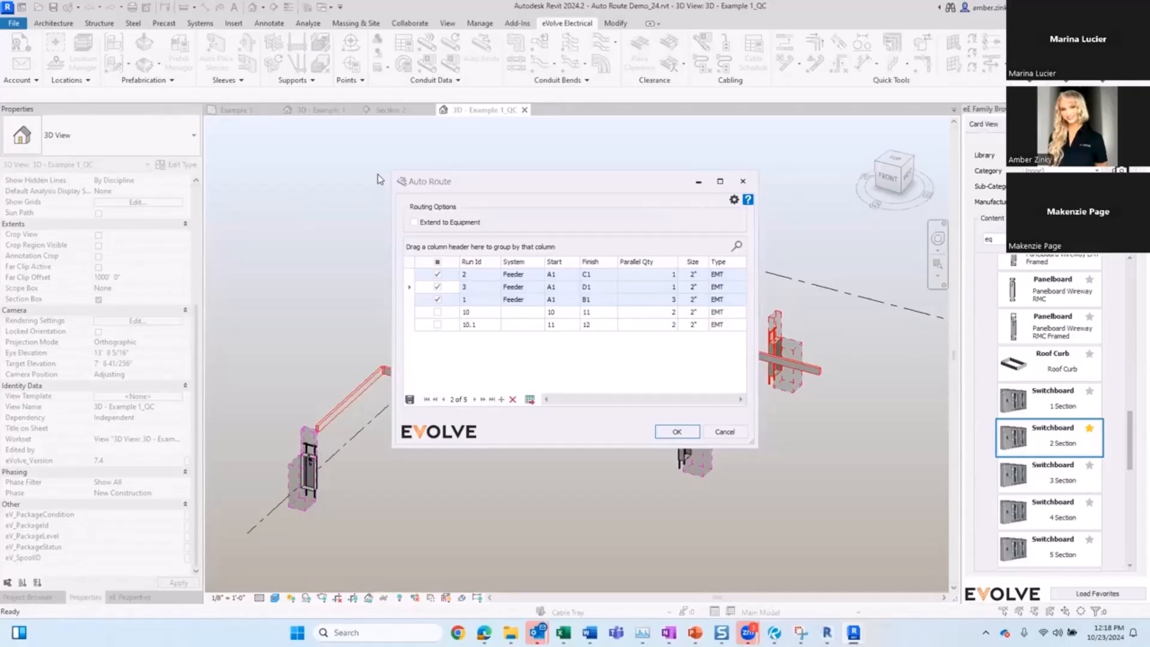
{"action": "left_click", "coordinate": [689, 434]}
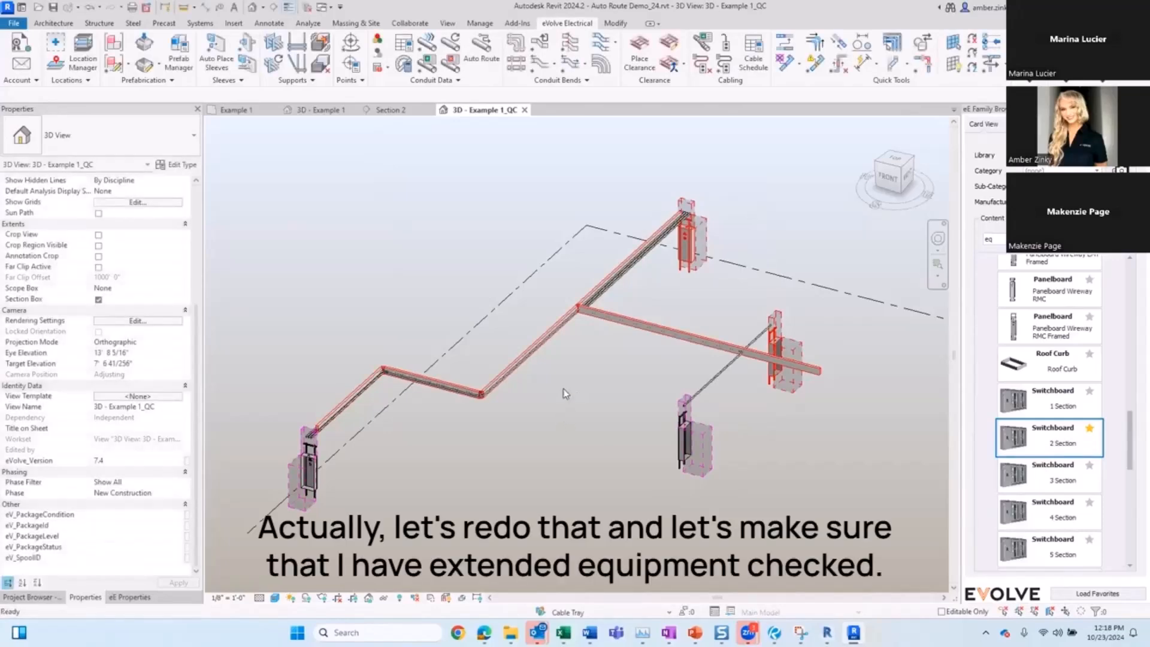
Step: Undo the auto route and rerun Auto Route along the cable tray pathway with Extend to Equipment on for runs 2, 3 and 1
{"action": "key", "text": "ctrl+z"}
{"action": "left_click", "coordinate": [491, 60]}
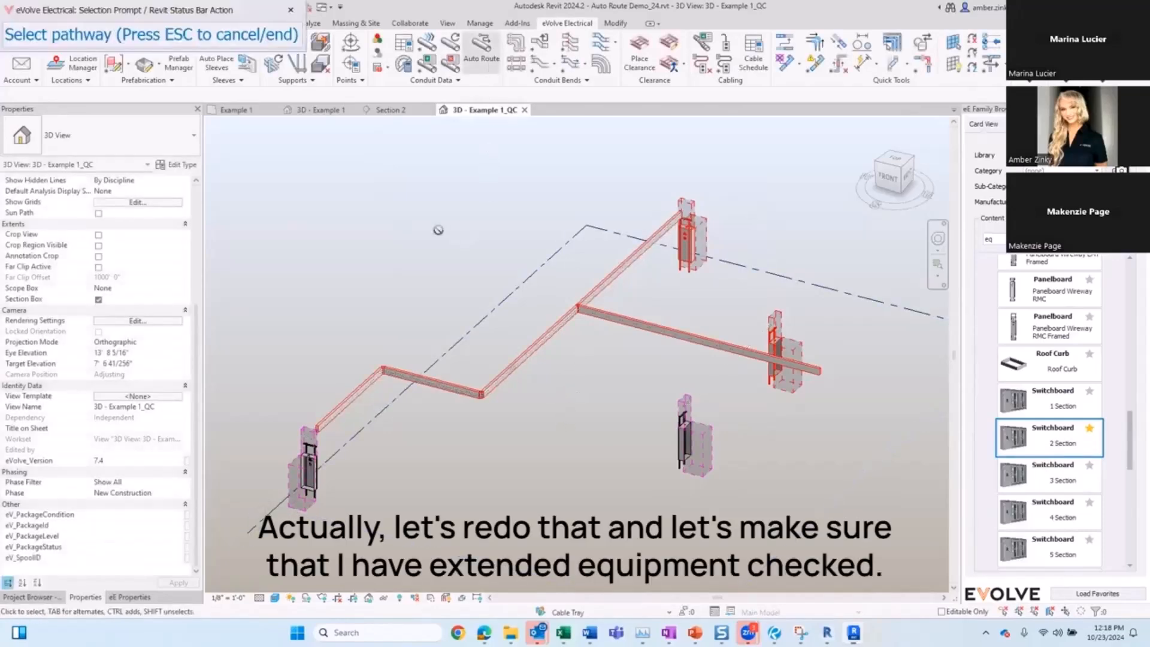
{"action": "left_click", "coordinate": [501, 377]}
{"action": "left_click", "coordinate": [414, 222]}
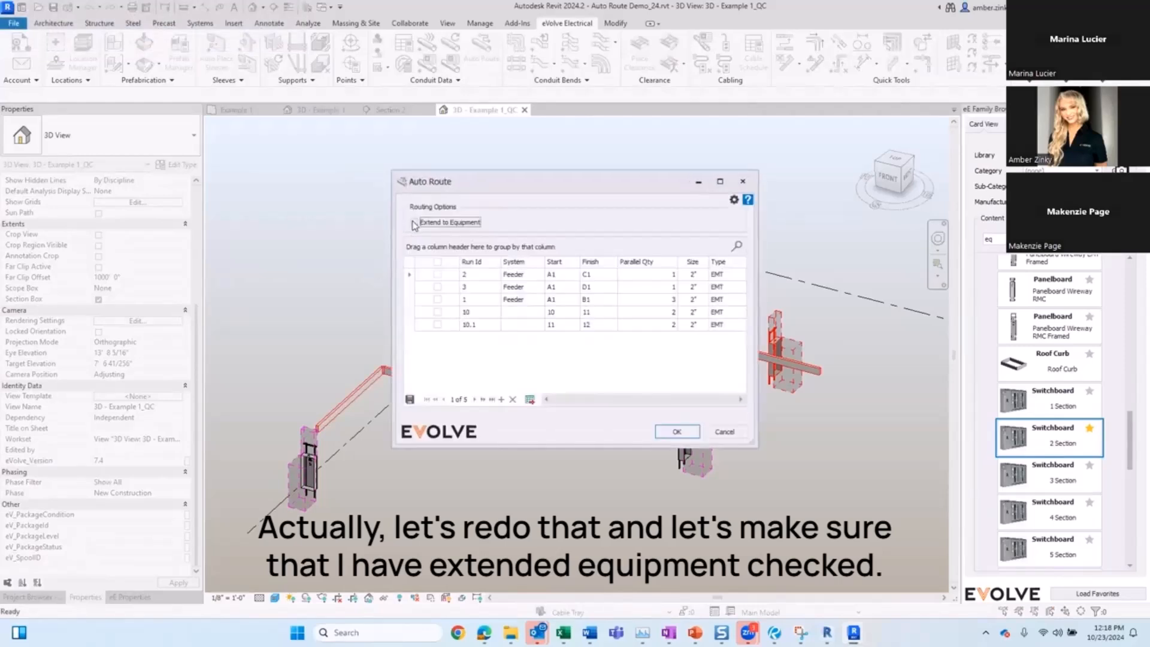
{"action": "left_click", "coordinate": [437, 275]}
{"action": "left_click", "coordinate": [437, 287]}
{"action": "left_click", "coordinate": [437, 300]}
{"action": "left_click", "coordinate": [676, 431]}
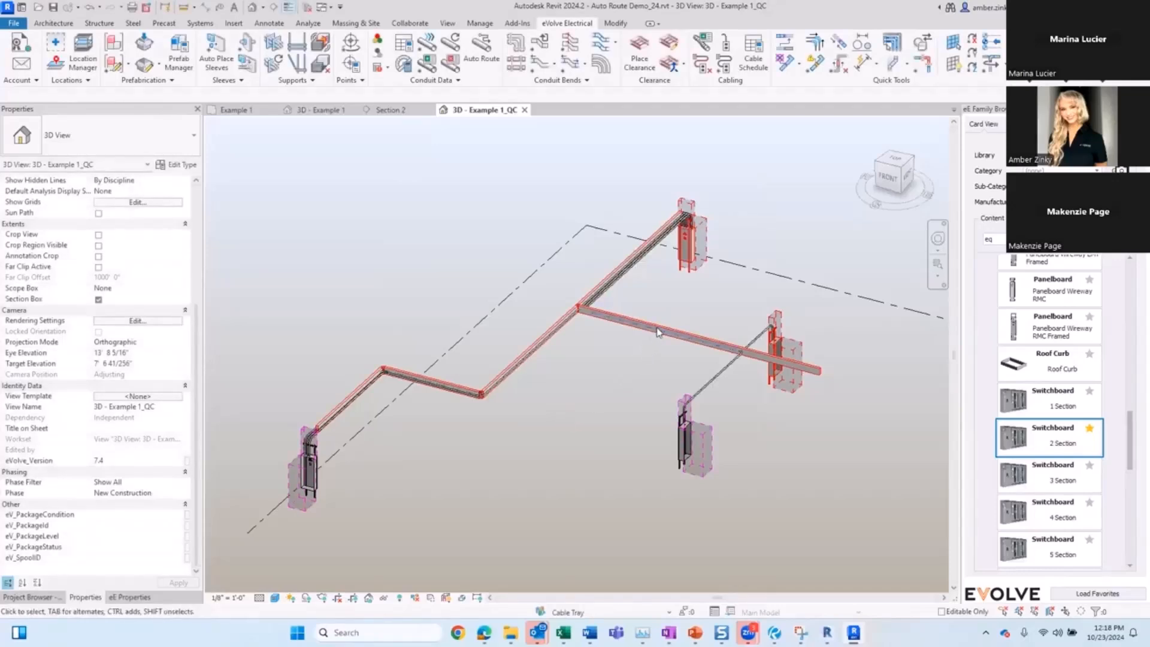
Step: Select the duct network running along the cable tray pathway and delete it
{"action": "key", "text": "Tab"}
{"action": "key", "text": "Tab"}
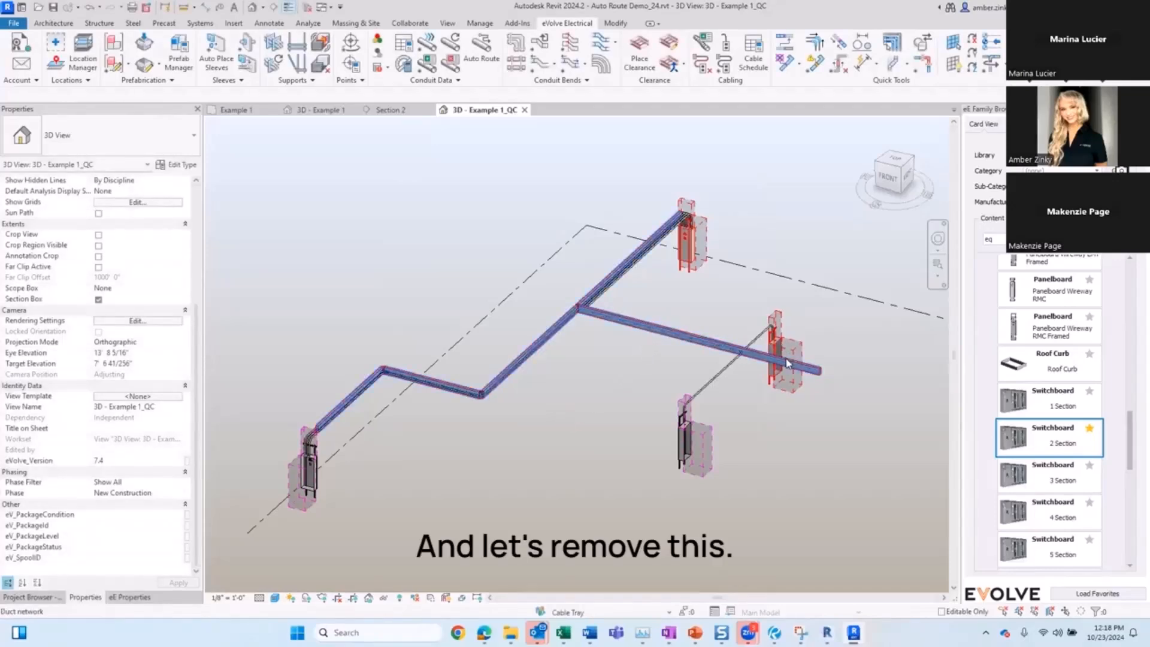
{"action": "left_click", "coordinate": [786, 362]}
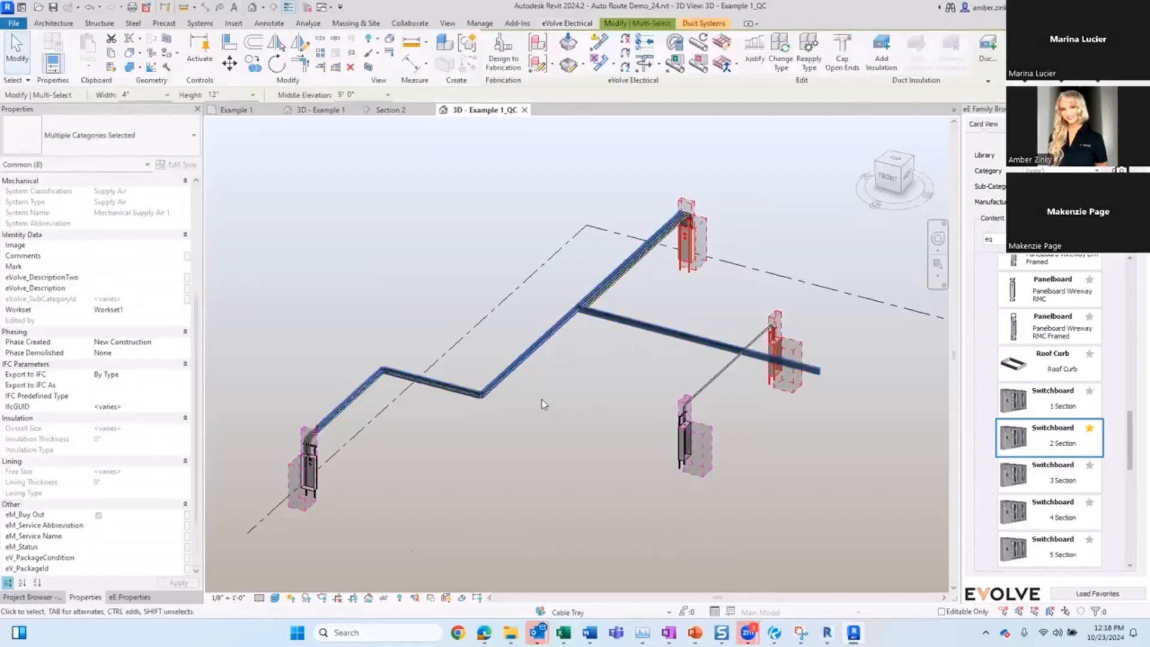
{"action": "left_click", "coordinate": [830, 476]}
{"action": "key", "text": "Tab"}
{"action": "key", "text": "Tab"}
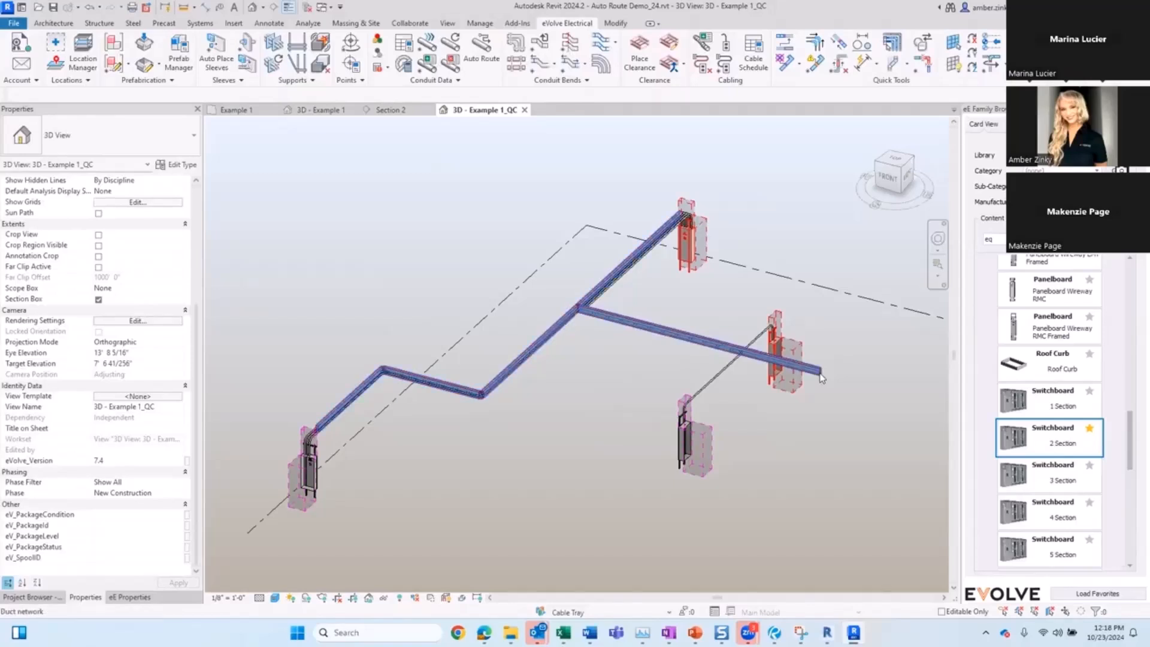
{"action": "left_click", "coordinate": [822, 378]}
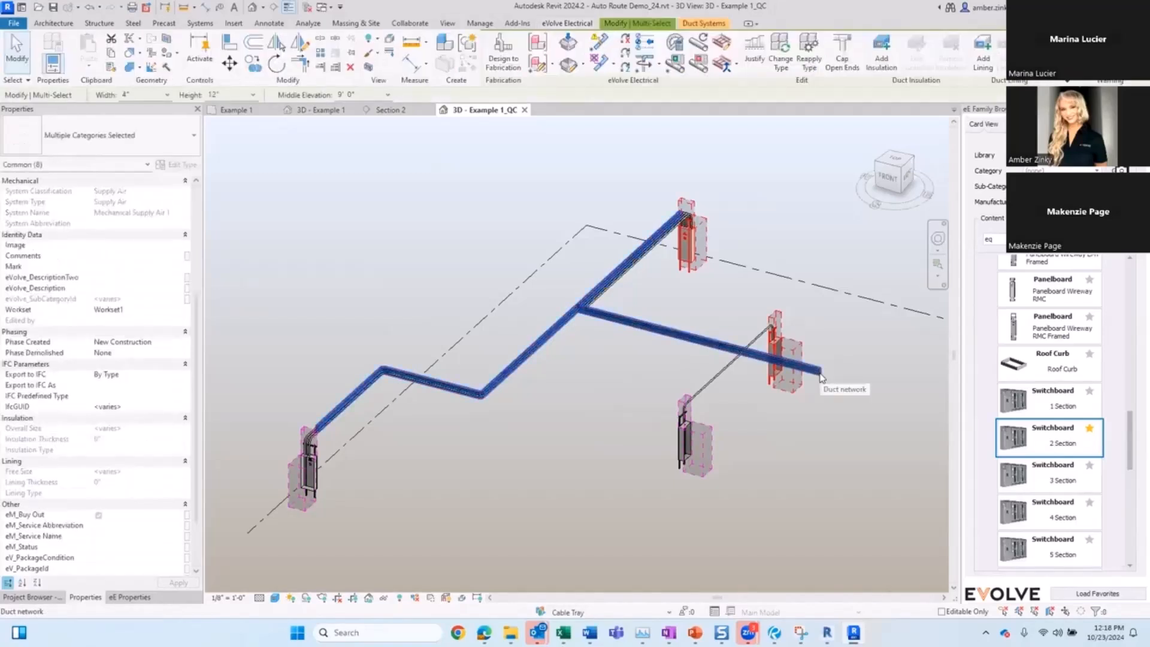
{"action": "key", "text": "Delete"}
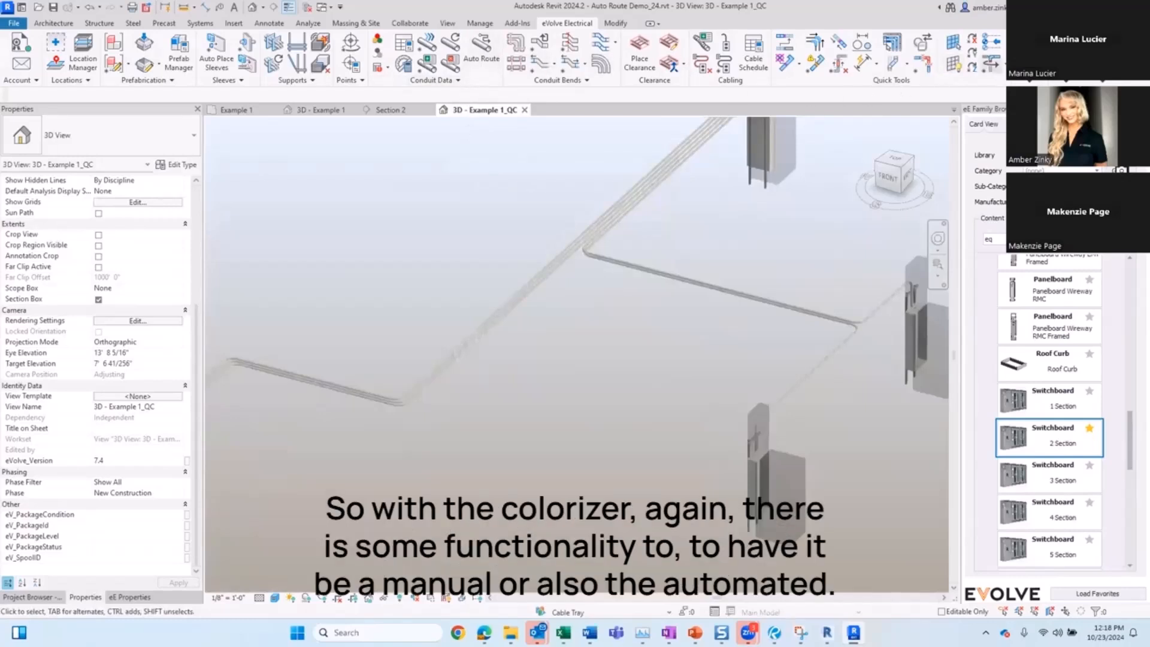
Step: Open the Project Colorizer and review the execution scope options of the first Workset1 rule
{"action": "left_click", "coordinate": [1030, 71]}
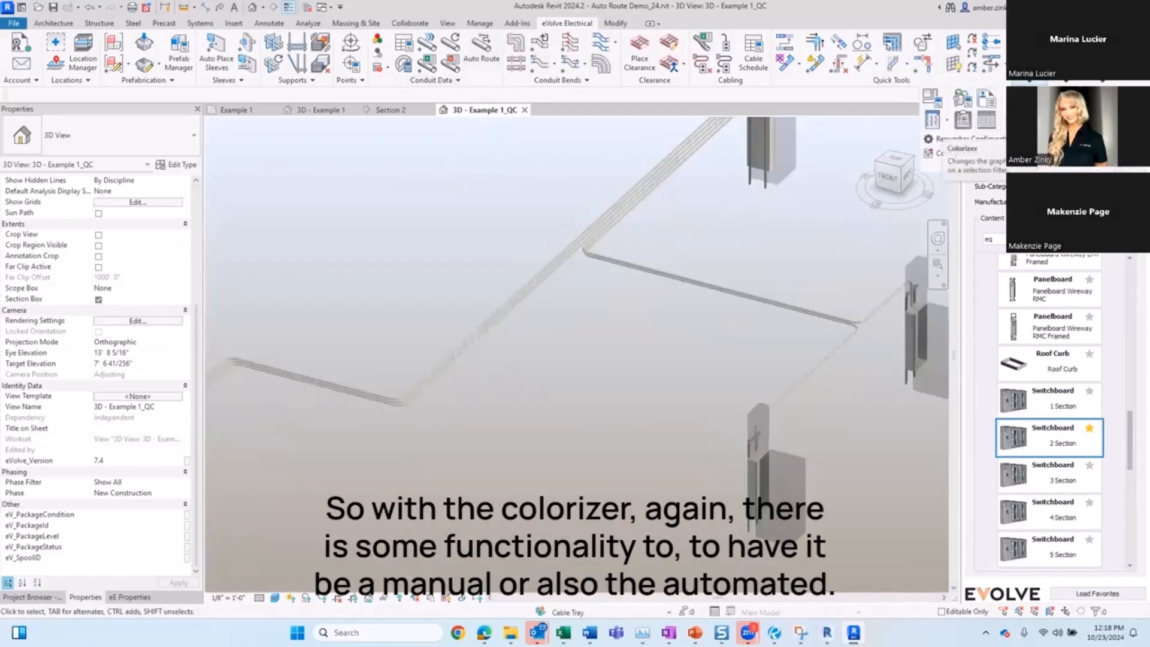
{"action": "left_click", "coordinate": [963, 98]}
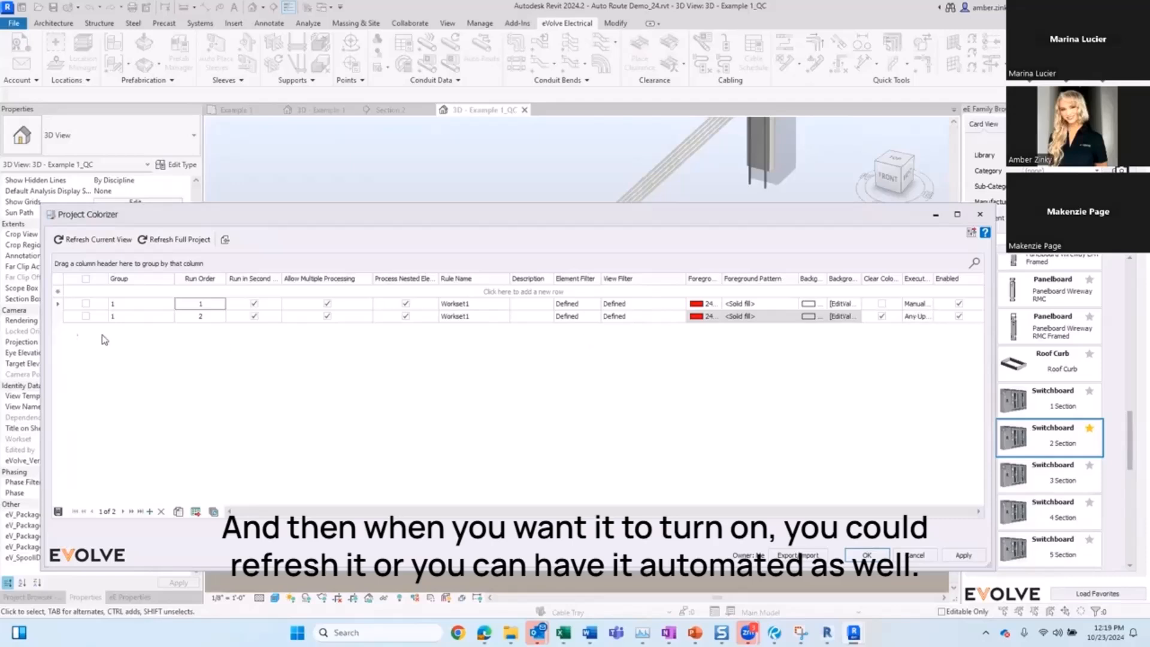
{"action": "left_click", "coordinate": [915, 305]}
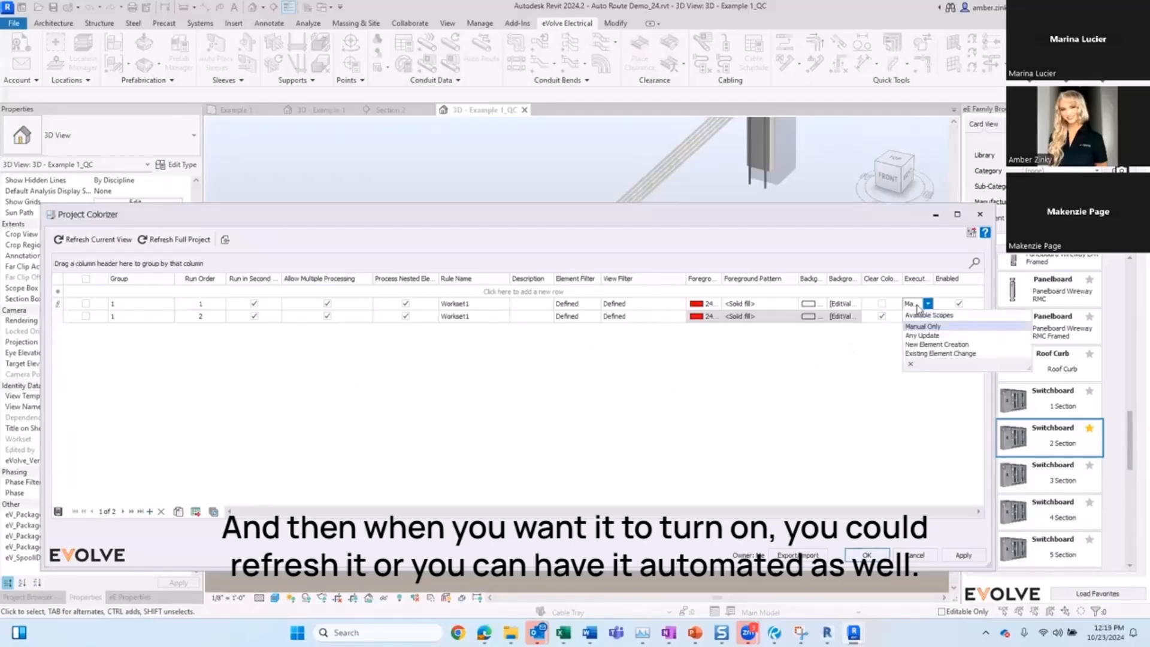
{"action": "left_click", "coordinate": [527, 400]}
Step: Select the first Workset1 rule, refresh the current view with it, accept the prompt and confirm the Project Colorizer
{"action": "left_click", "coordinate": [86, 304]}
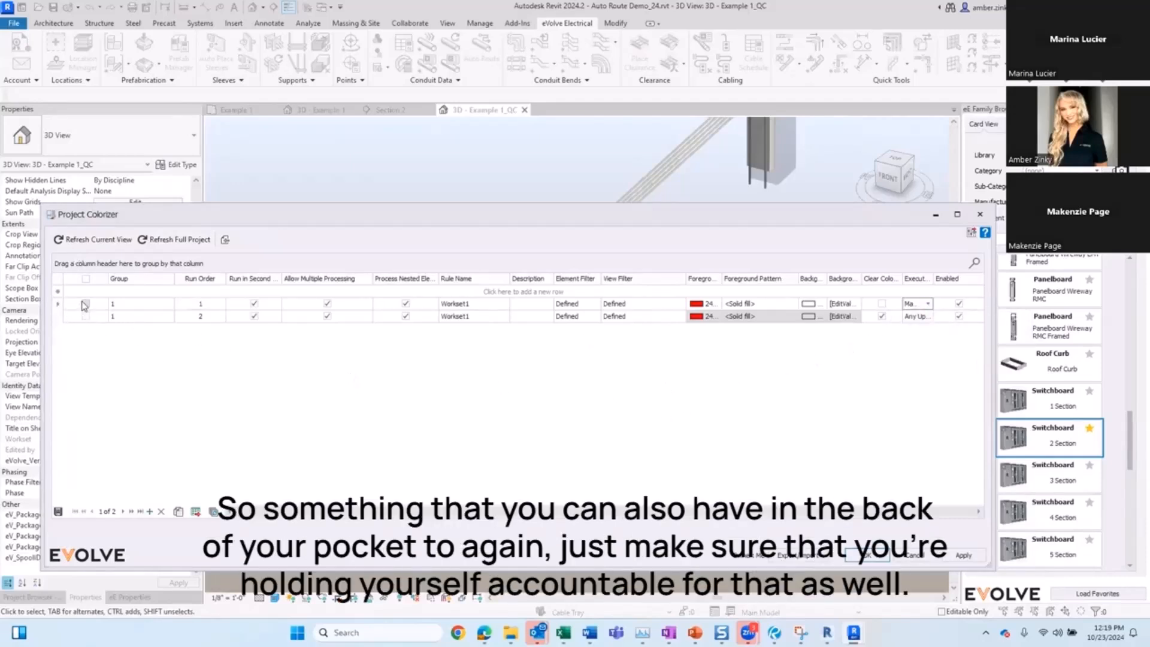
{"action": "left_click", "coordinate": [98, 240]}
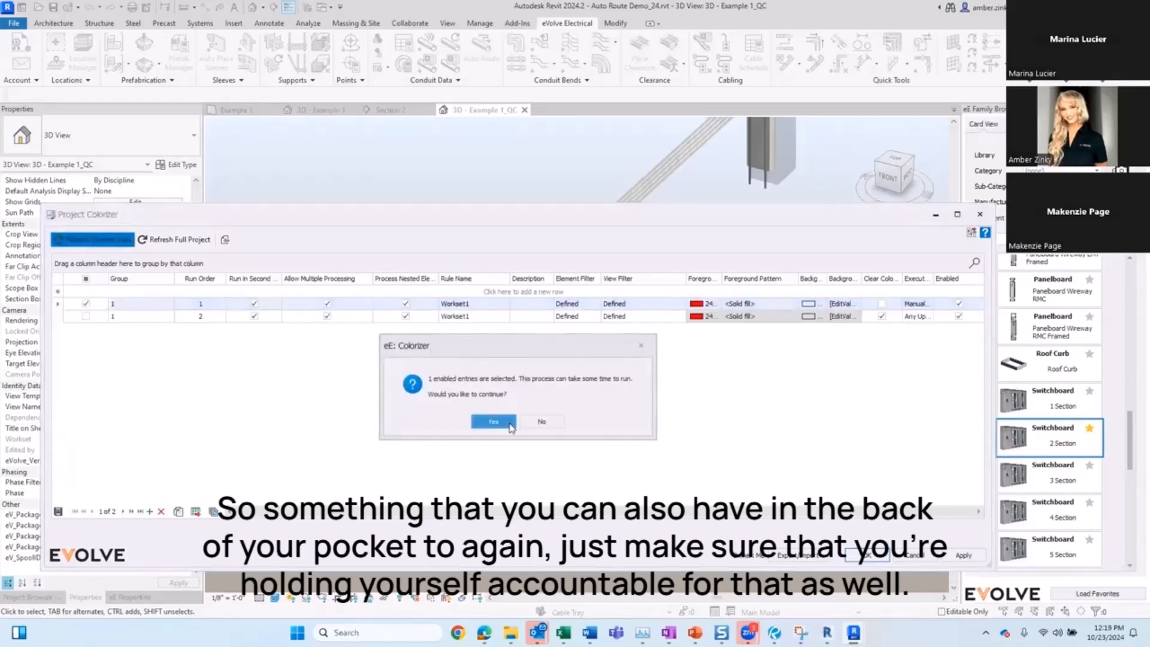
{"action": "left_click", "coordinate": [508, 423]}
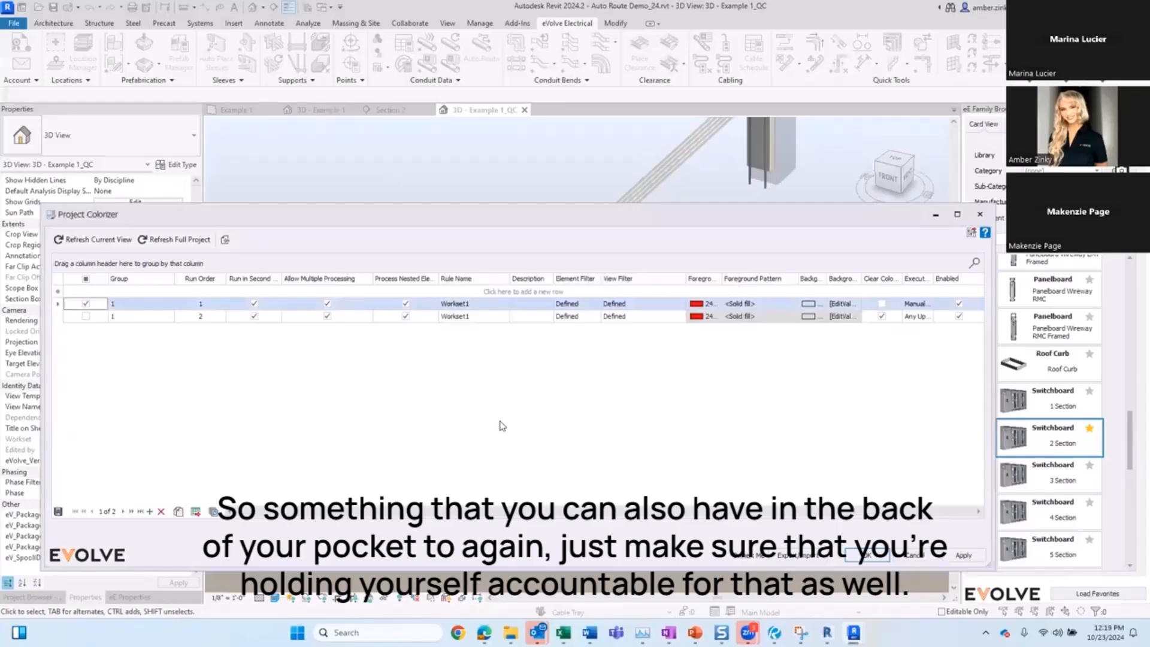
{"action": "left_click", "coordinate": [867, 555]}
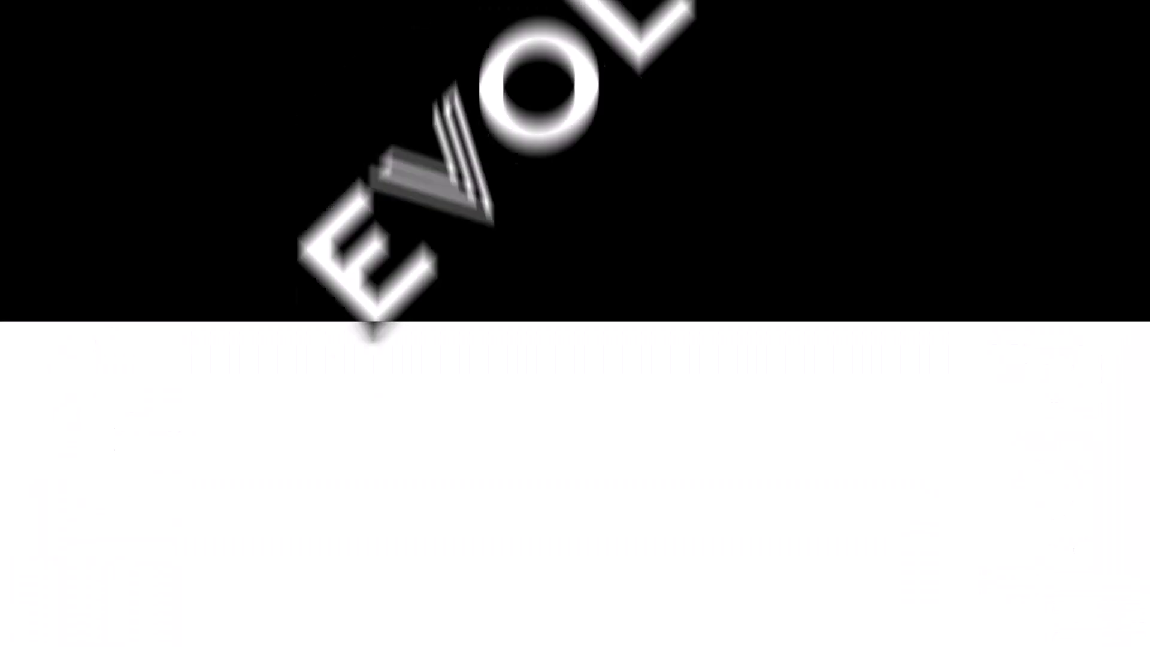